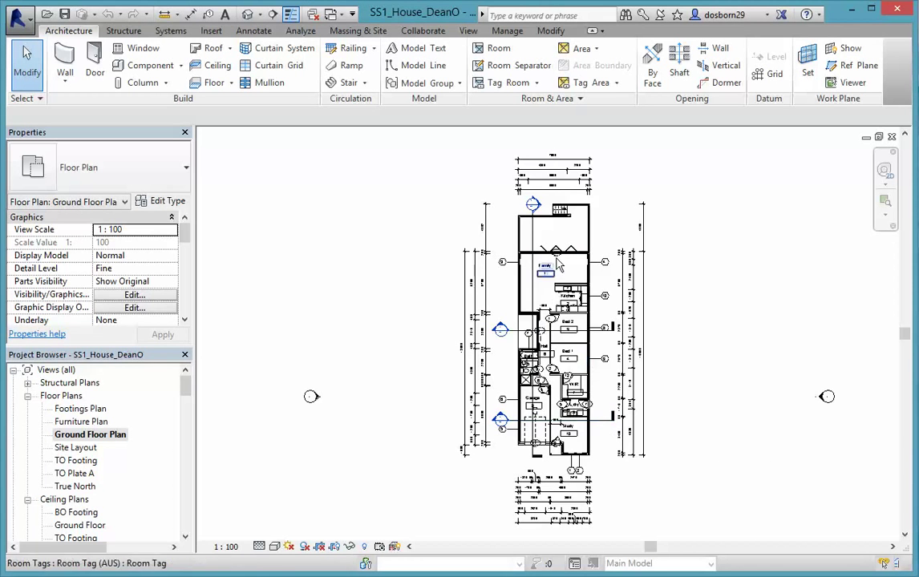
# Step: Check the Section 3 line's extents on the plan, then open the Section 3 view
pyautogui.click(529, 233)
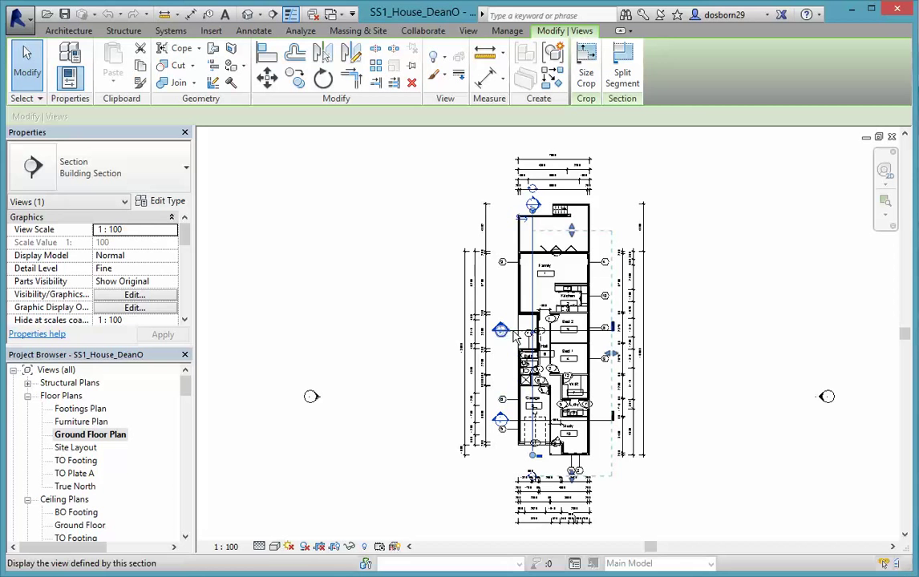
pyautogui.click(597, 343)
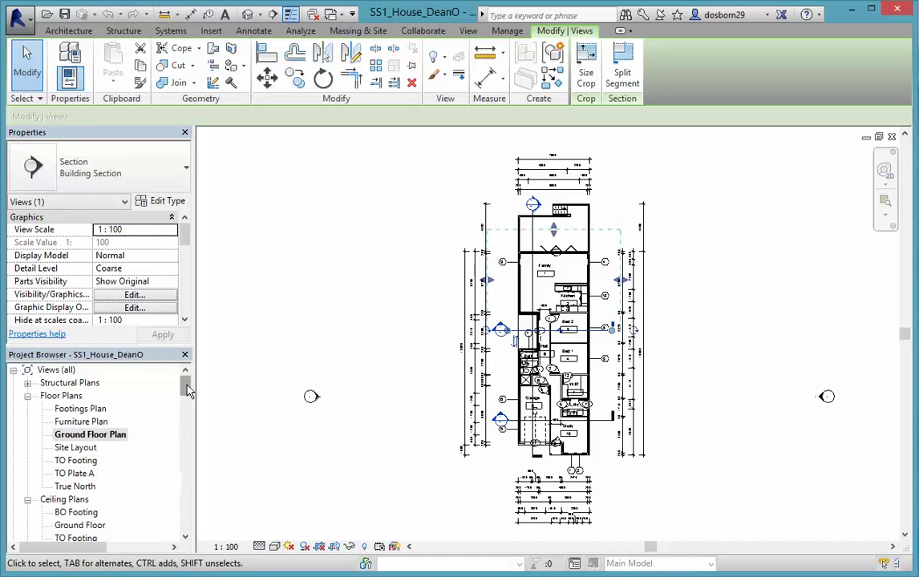
pyautogui.moveTo(187, 391); pyautogui.dragTo(185, 421)
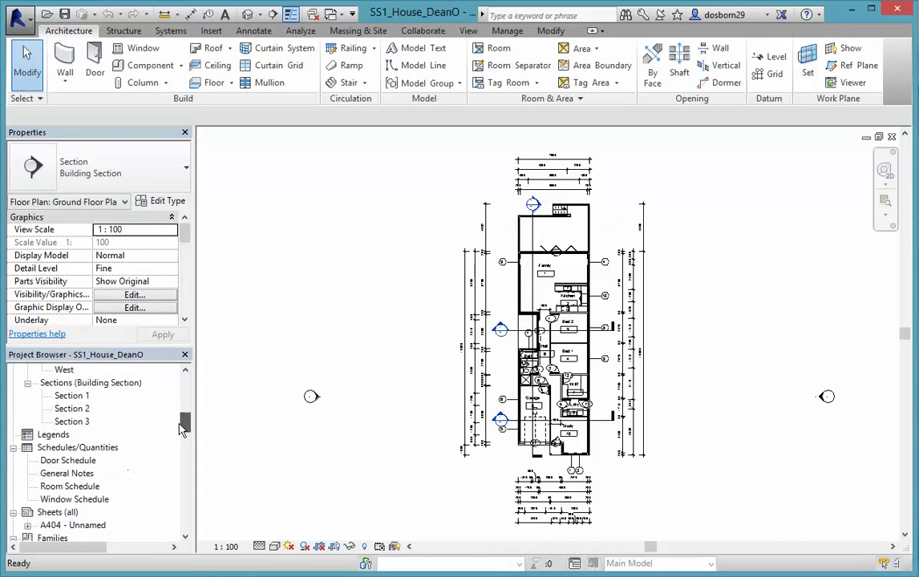
pyautogui.click(63, 410)
pyautogui.doubleClick(71, 424)
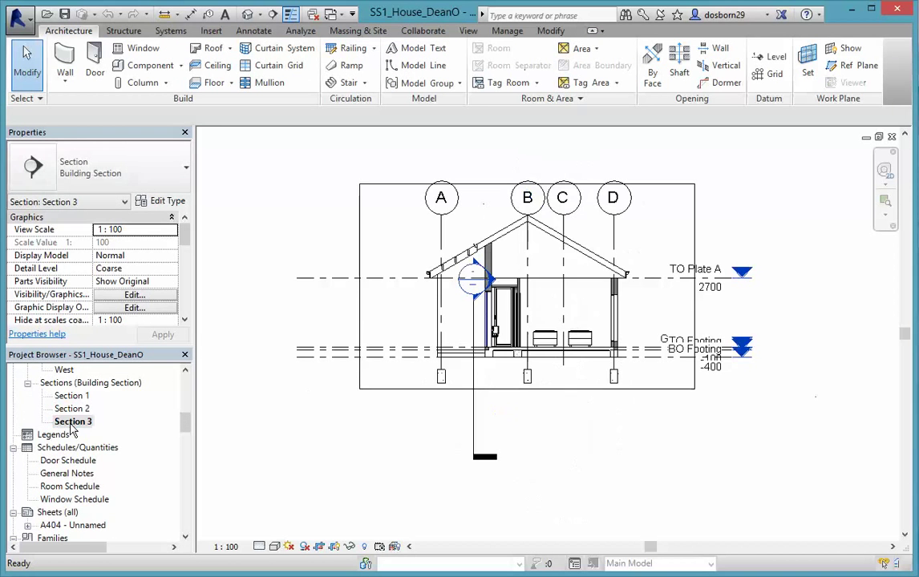
pyautogui.scroll(2, 453, 265)
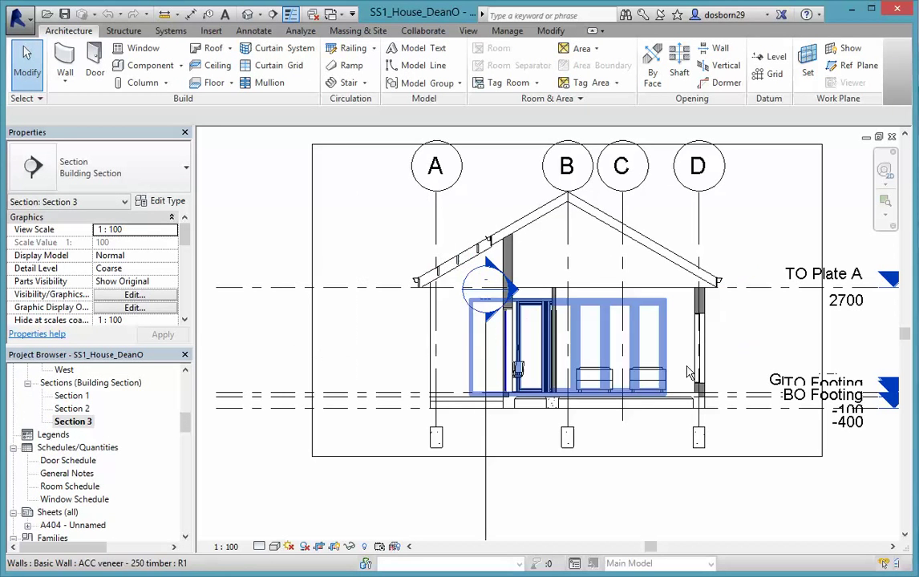
# Step: Set Section 3 to Fine detail, trying Shaded before returning to Hidden Line
pyautogui.click(275, 546)
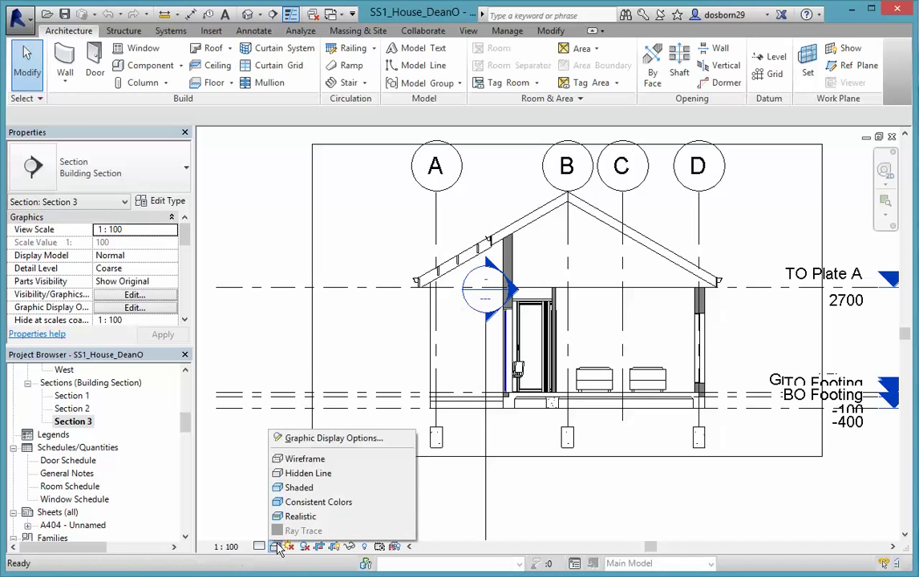
pyautogui.click(298, 487)
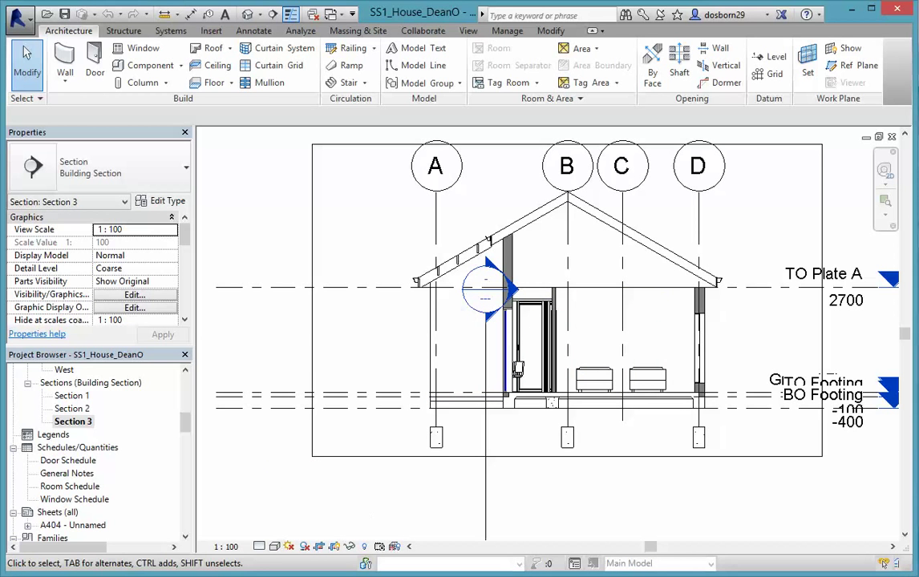
pyautogui.click(275, 546)
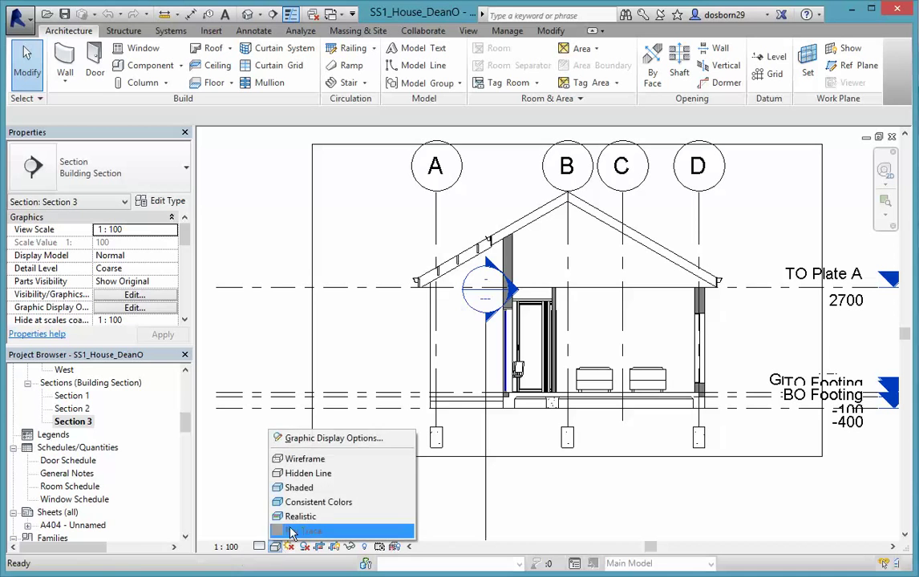
pyautogui.click(296, 491)
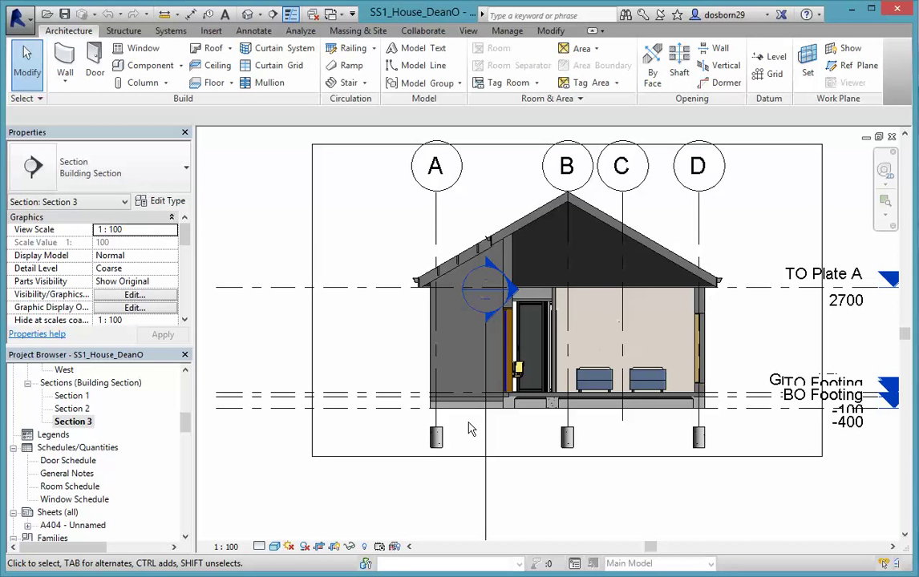
pyautogui.click(263, 549)
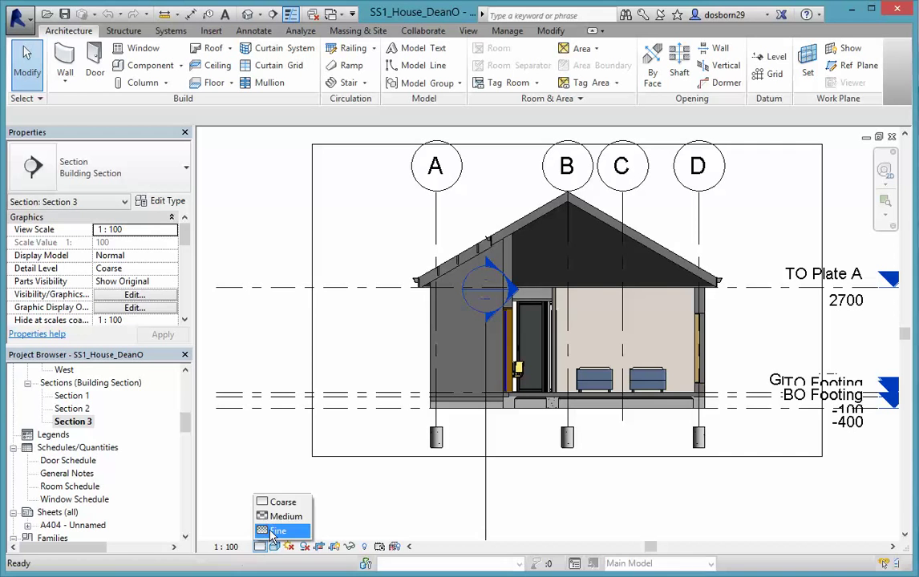
pyautogui.click(267, 530)
pyautogui.click(275, 546)
pyautogui.click(301, 472)
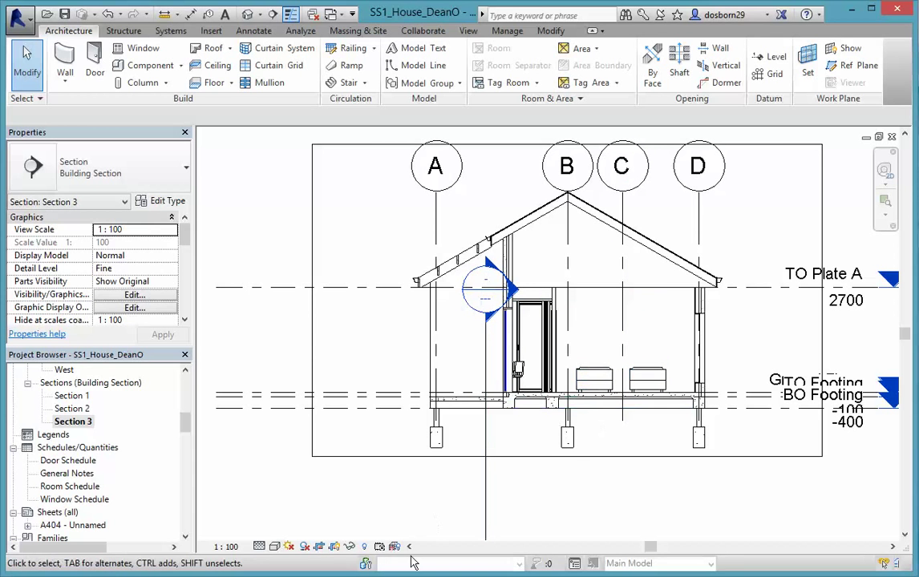
# Step: On the Ground Floor Plan, drag Section 3's far clip back to near Bed 2
pyautogui.scroll(5, 189, 421)
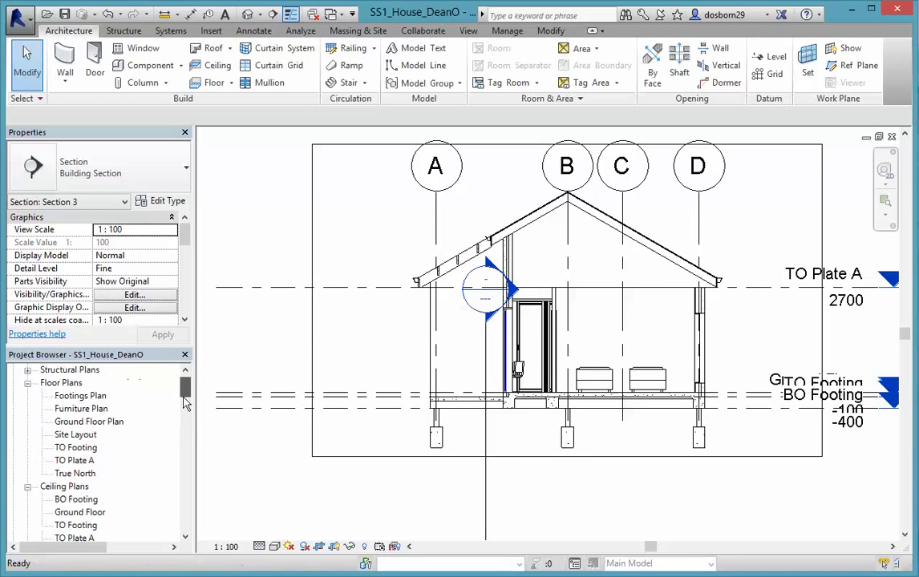
pyautogui.doubleClick(92, 422)
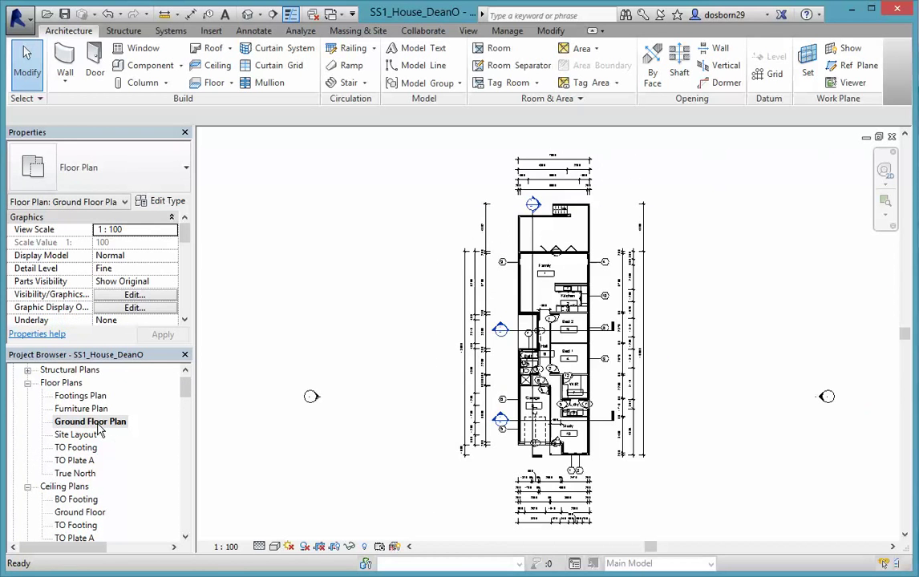
pyautogui.click(597, 335)
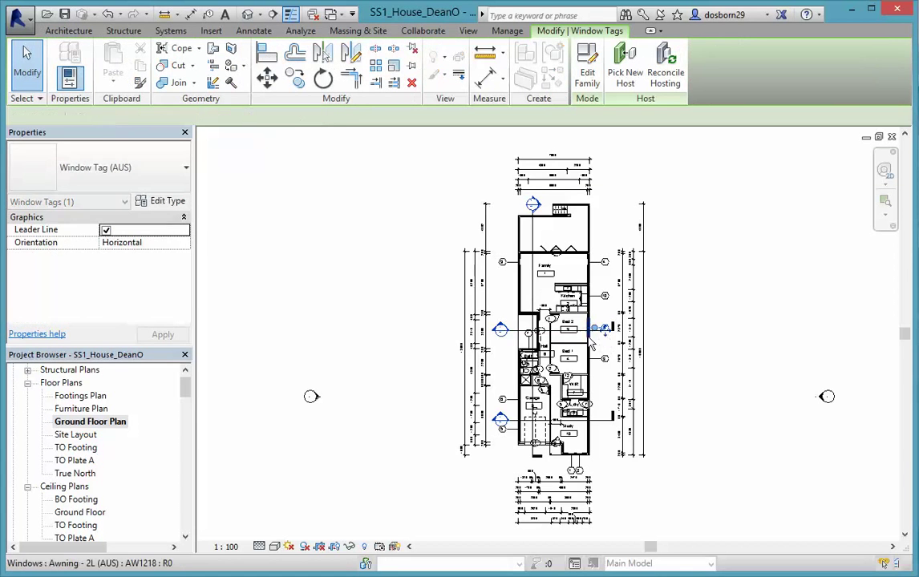
pyautogui.scroll(4, 603, 343)
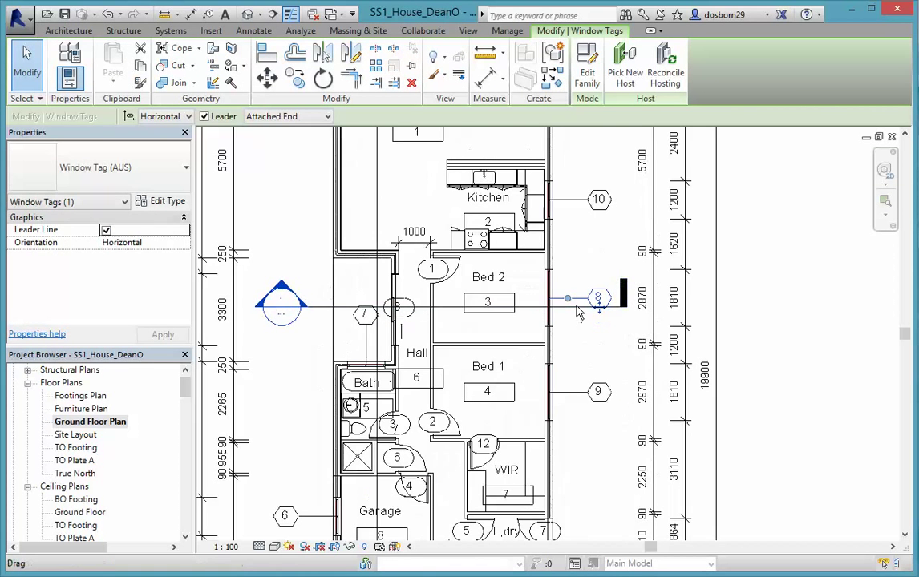
pyautogui.click(592, 306)
pyautogui.scroll(-3, 584, 371)
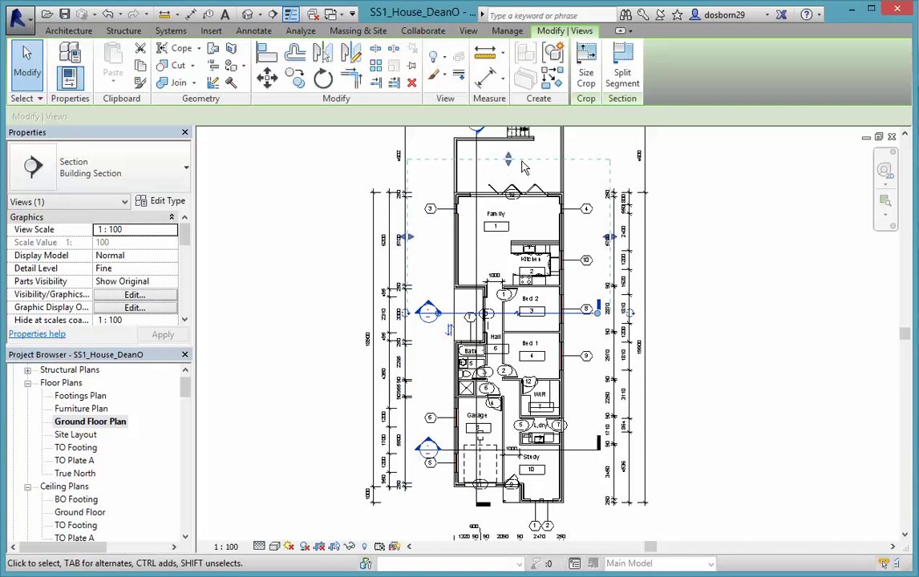
pyautogui.moveTo(508, 160); pyautogui.dragTo(508, 282)
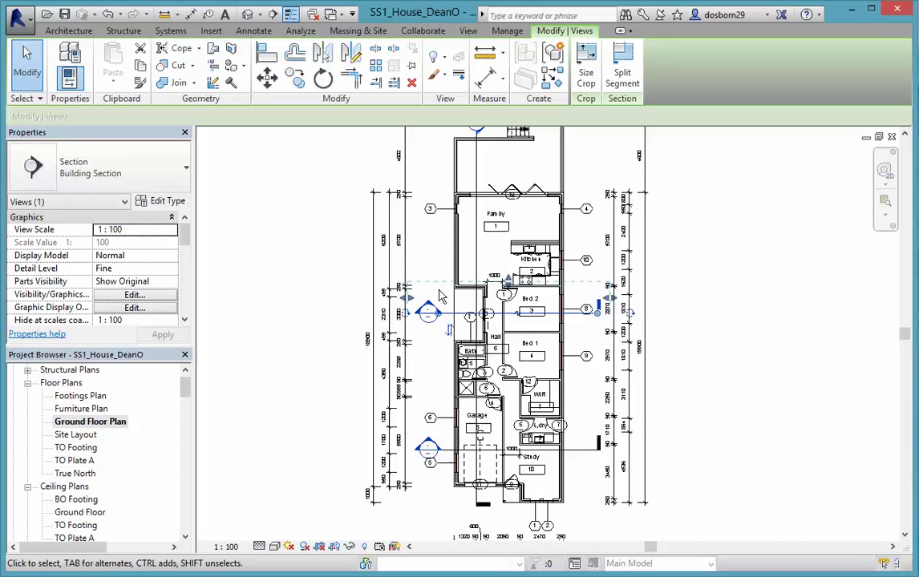
# Step: Split Section 3's line to add a jog near the hall and Bed 2
pyautogui.click(599, 314)
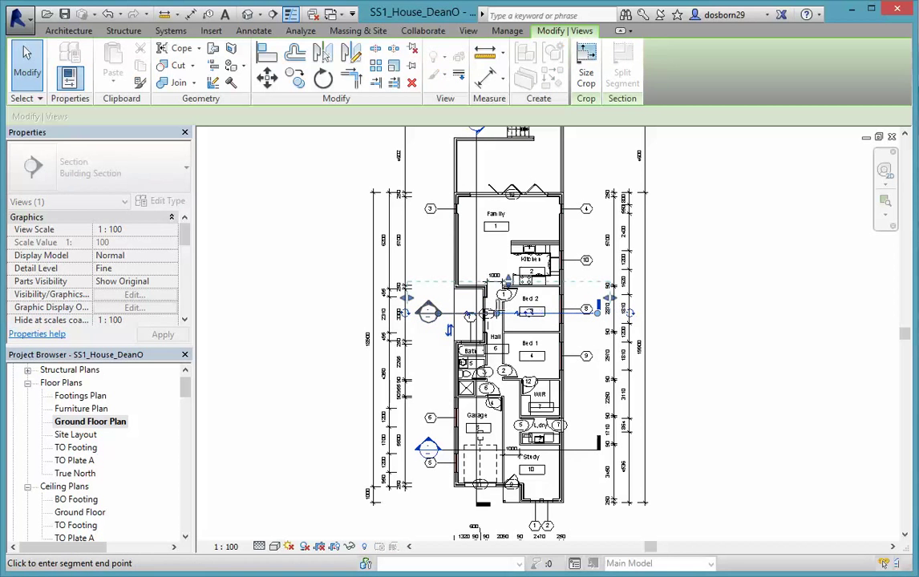
pyautogui.click(490, 311)
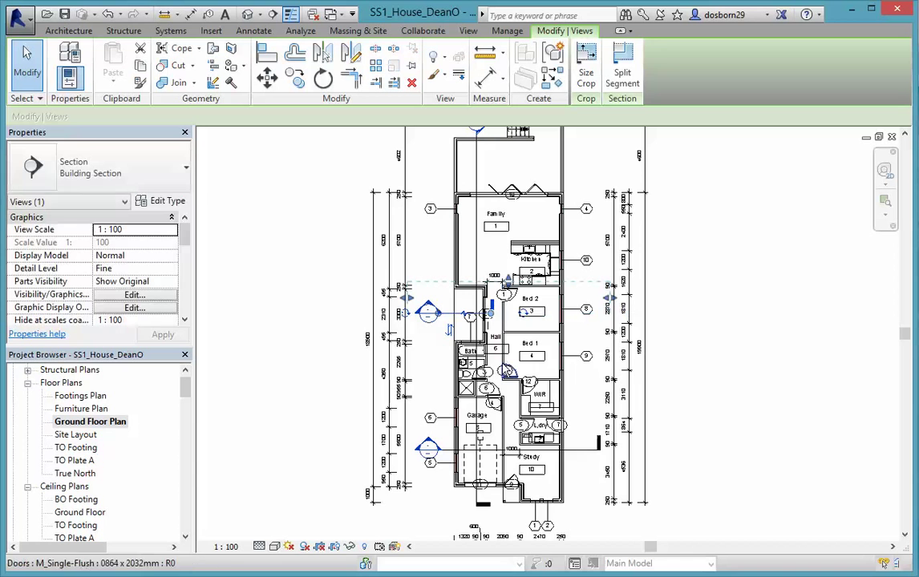
pyautogui.click(490, 311)
pyautogui.click(498, 315)
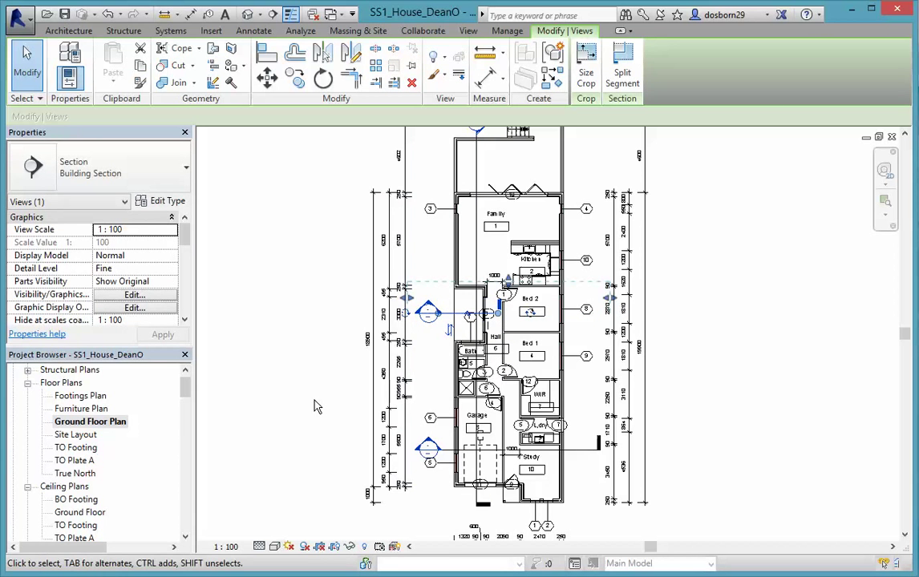
pyautogui.click(212, 493)
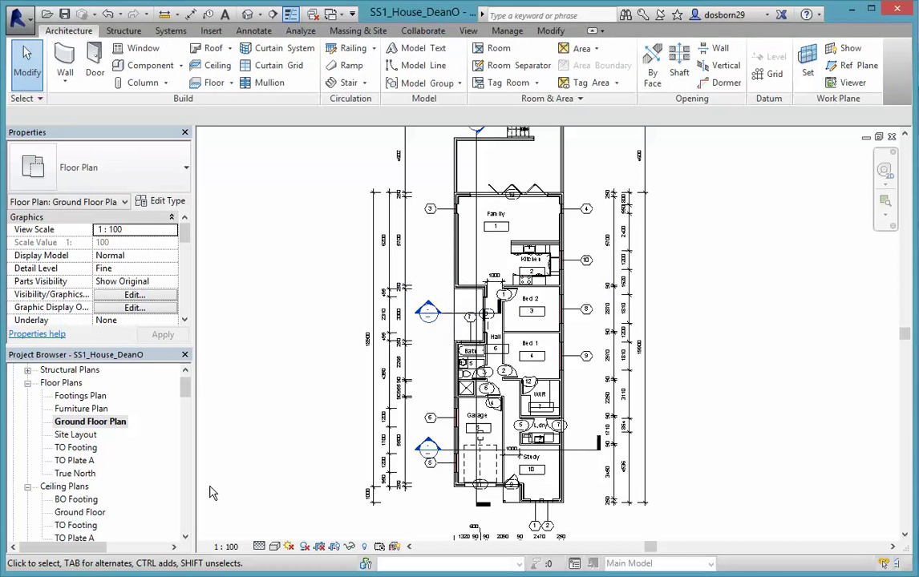
# Step: Go to the Section 3 view to check it, then return to the Ground Floor Plan
pyautogui.rightClick(451, 316)
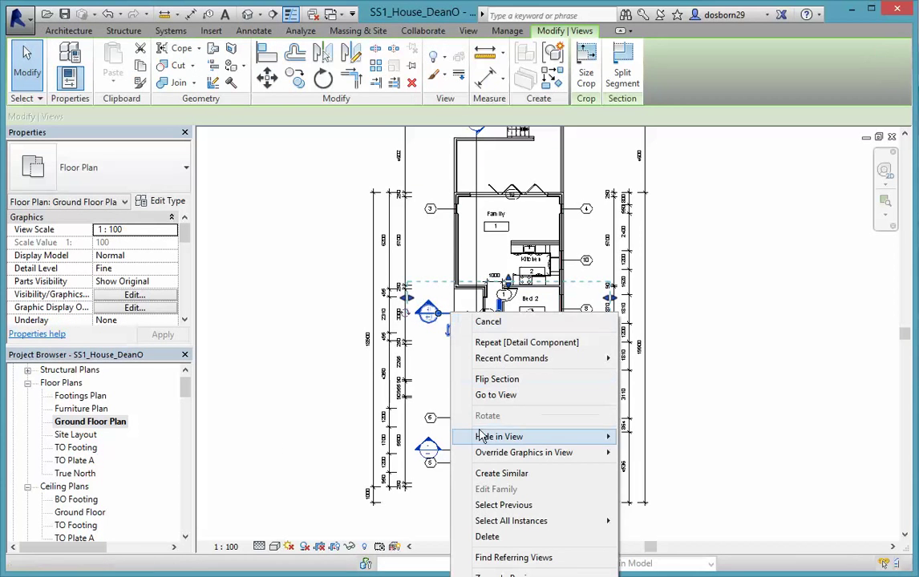
pyautogui.click(493, 395)
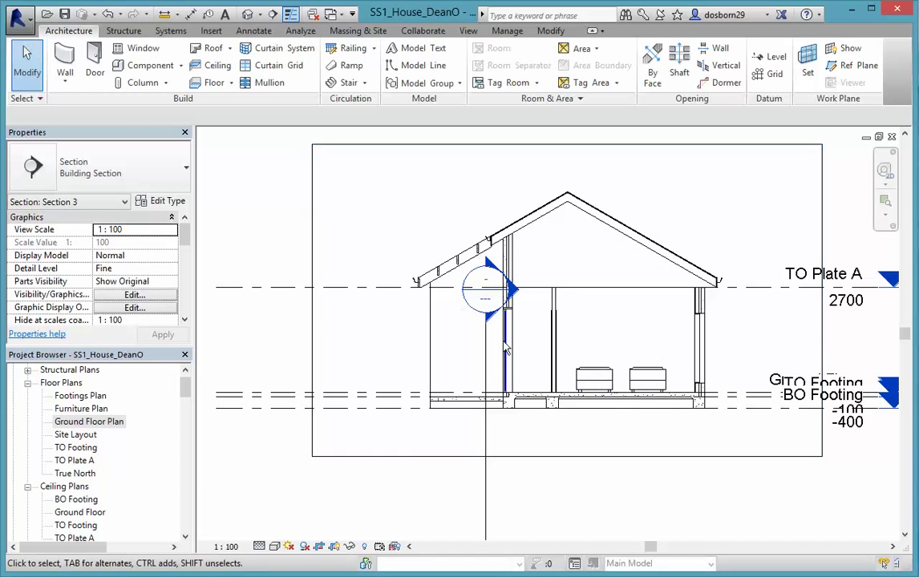
pyautogui.doubleClick(90, 424)
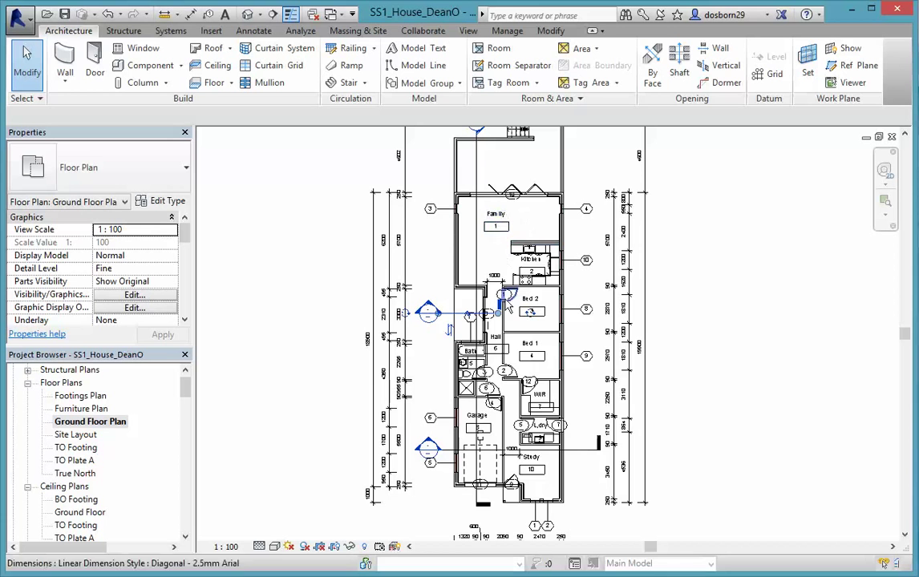
# Step: Drag the jogged Section 3 line's end handle left to narrow its extent
pyautogui.click(430, 313)
pyautogui.rightClick(450, 319)
pyautogui.press('Escape')
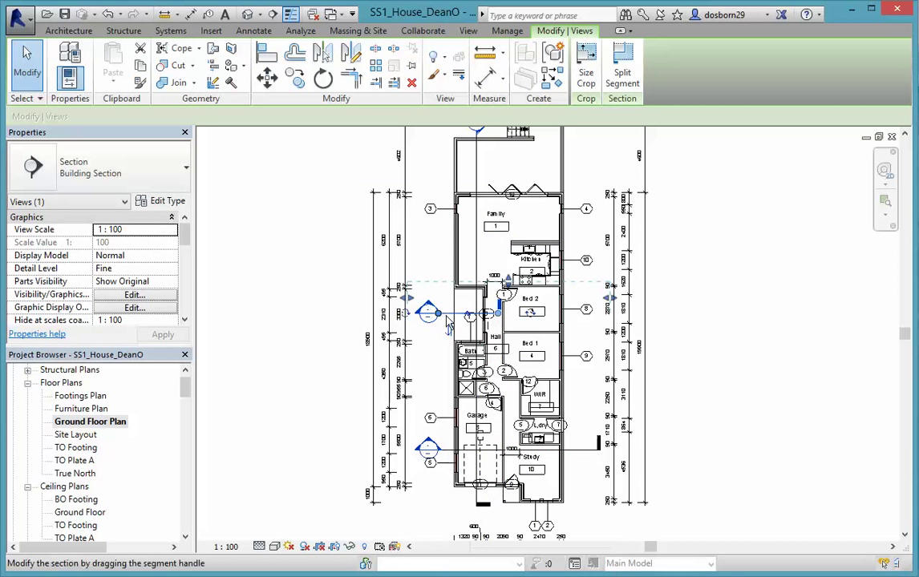
pyautogui.moveTo(610, 302); pyautogui.dragTo(499, 298)
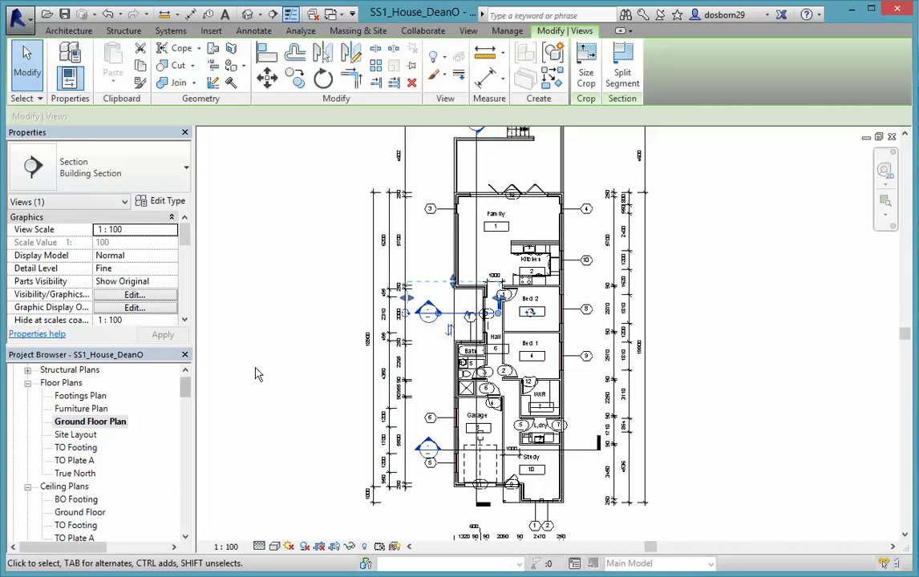
pyautogui.rightClick(448, 311)
# Step: In the section view, drag the Section 2 marker upward toward the top
pyautogui.click(476, 396)
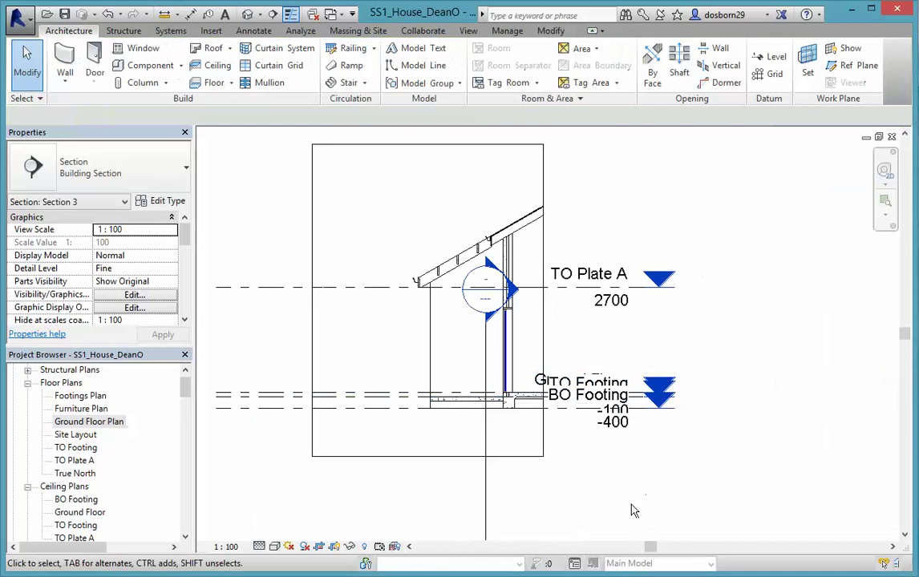
pyautogui.scroll(-2, 537, 401)
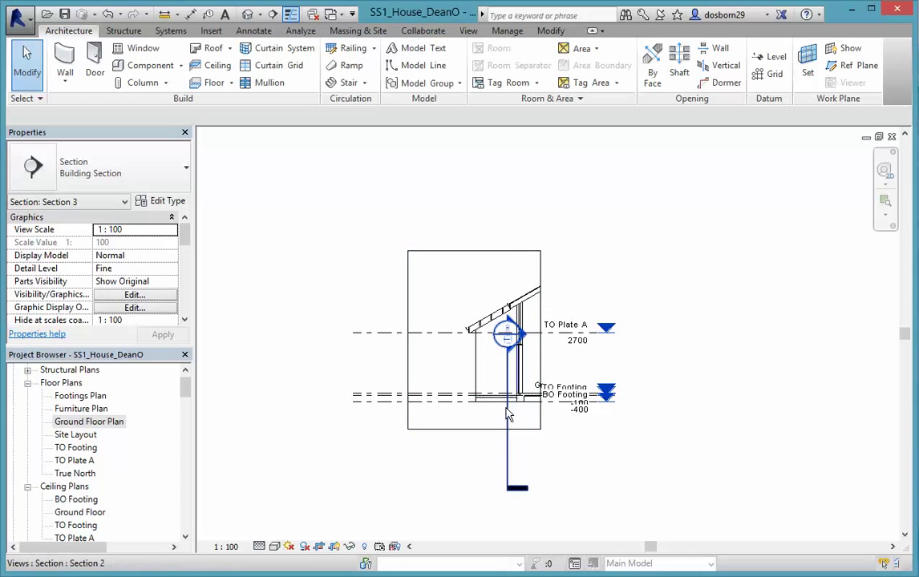
pyautogui.click(509, 484)
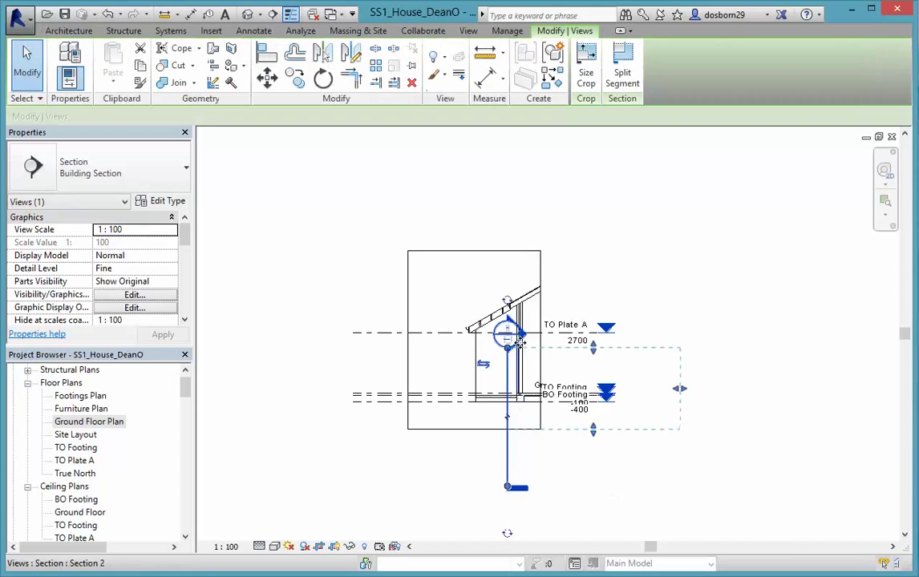
pyautogui.moveTo(593, 350); pyautogui.dragTo(604, 256)
pyautogui.click(852, 368)
# Step: Return to the Ground Floor Plan and check the shortened, jogged Section 3 line
pyautogui.scroll(2, 566, 453)
pyautogui.scroll(-2, 536, 464)
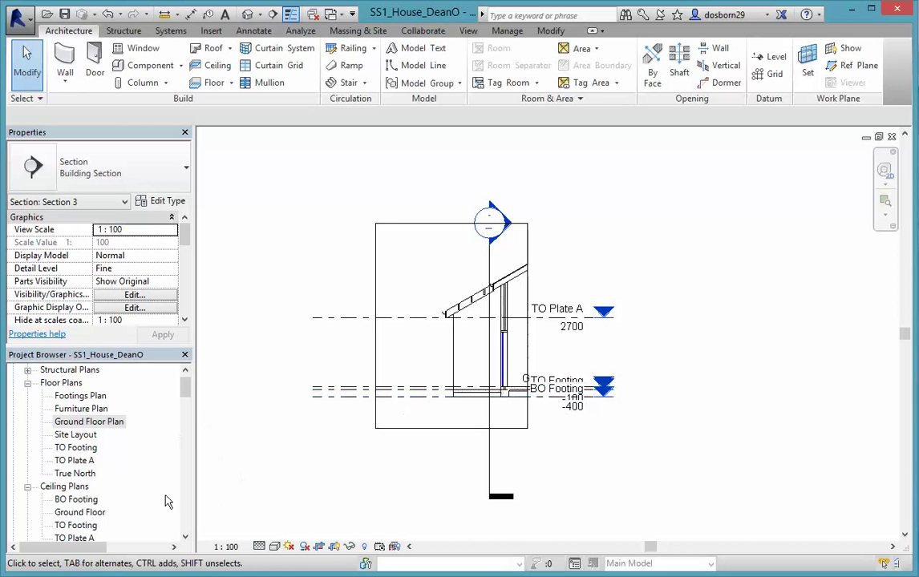
pyautogui.doubleClick(82, 422)
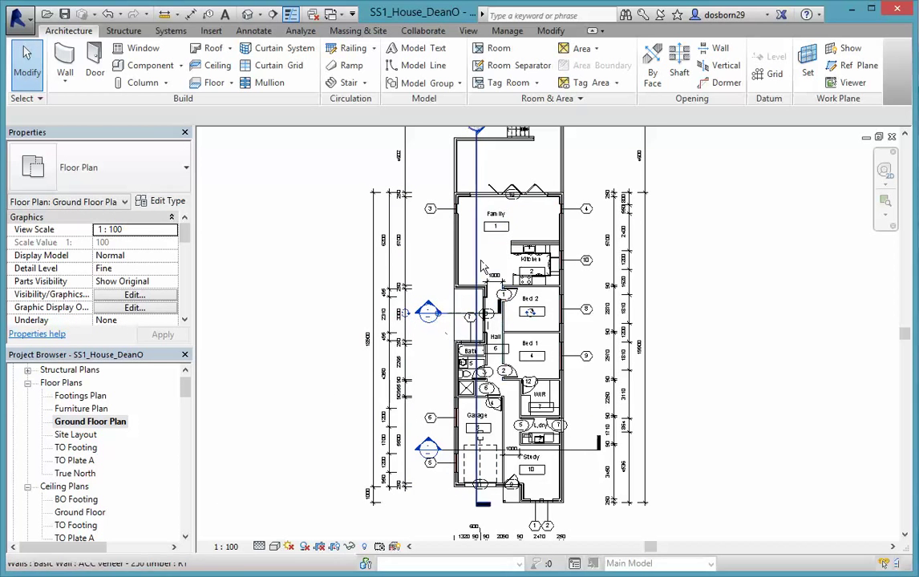
pyautogui.click(448, 317)
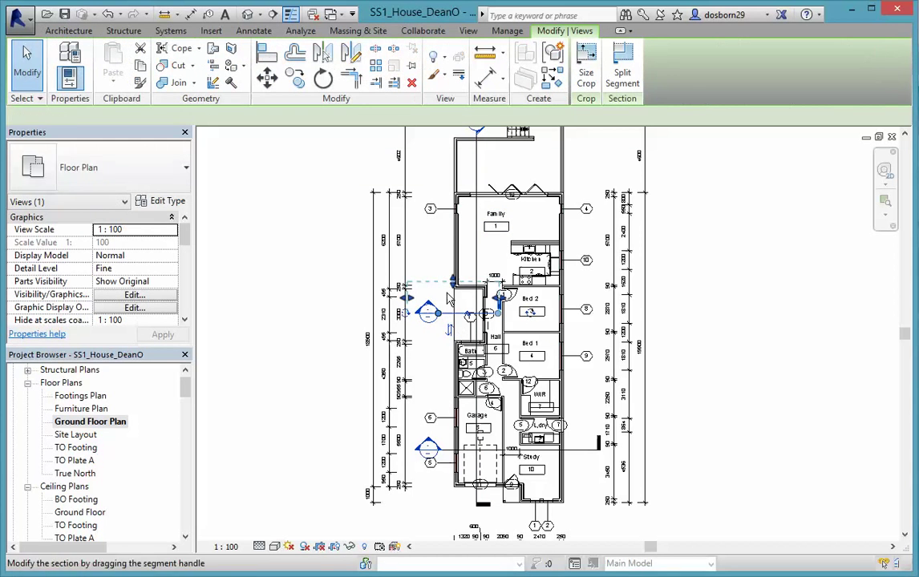
pyautogui.click(311, 358)
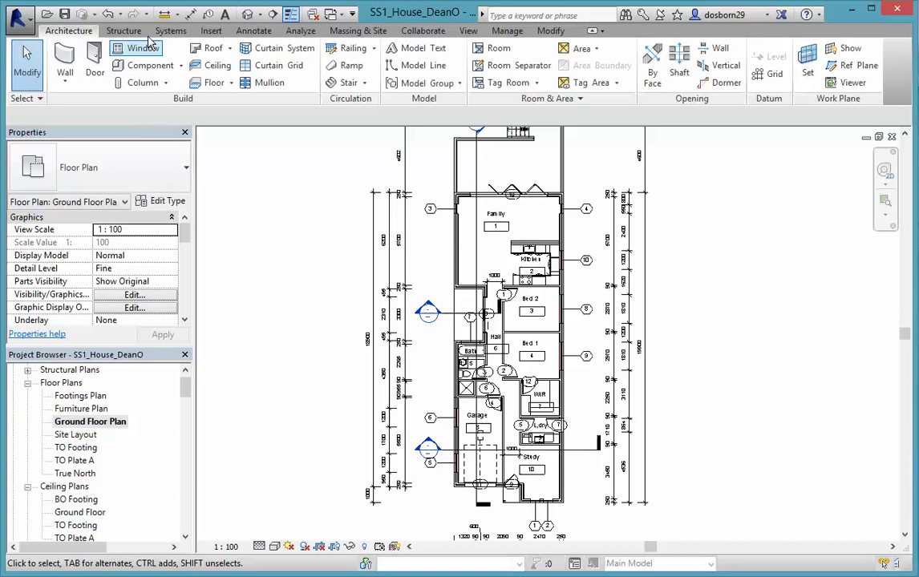
# Step: Draw a new section from west of the Family room into the room
pyautogui.click(469, 32)
pyautogui.click(449, 71)
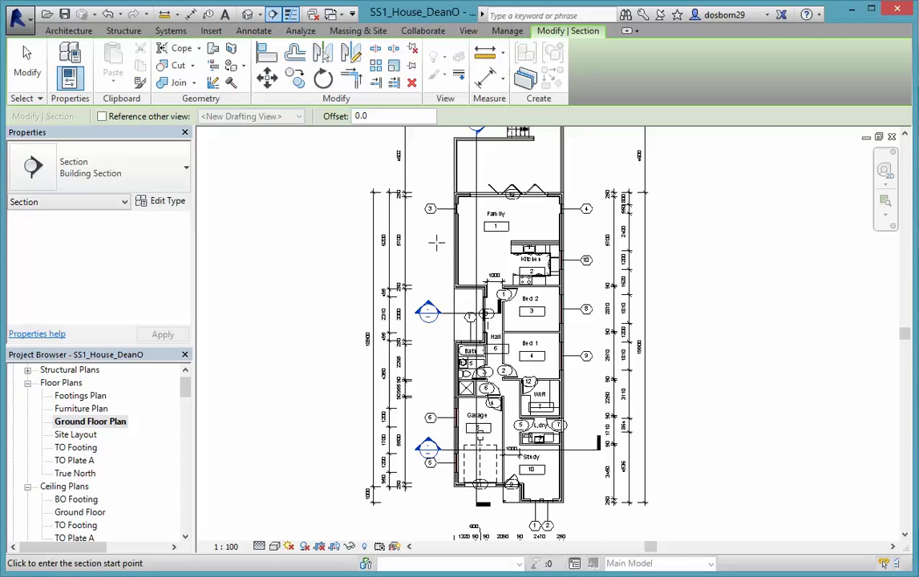
pyautogui.click(436, 242)
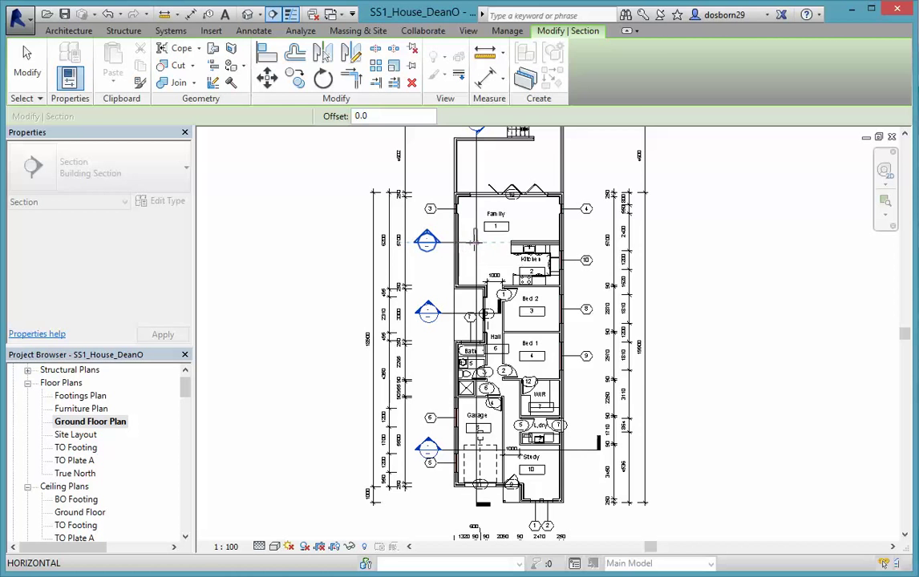
pyautogui.click(475, 241)
pyautogui.press('Escape')
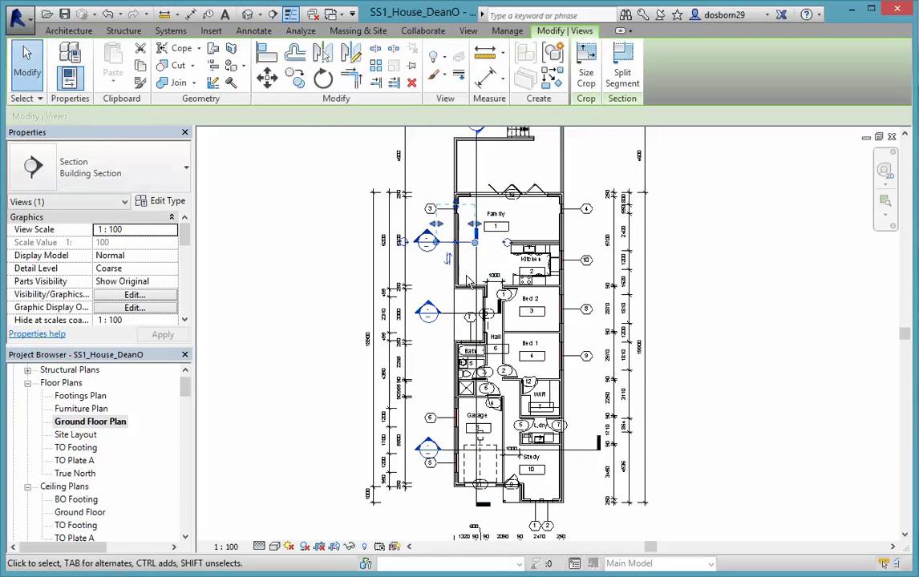
pyautogui.press('Escape')
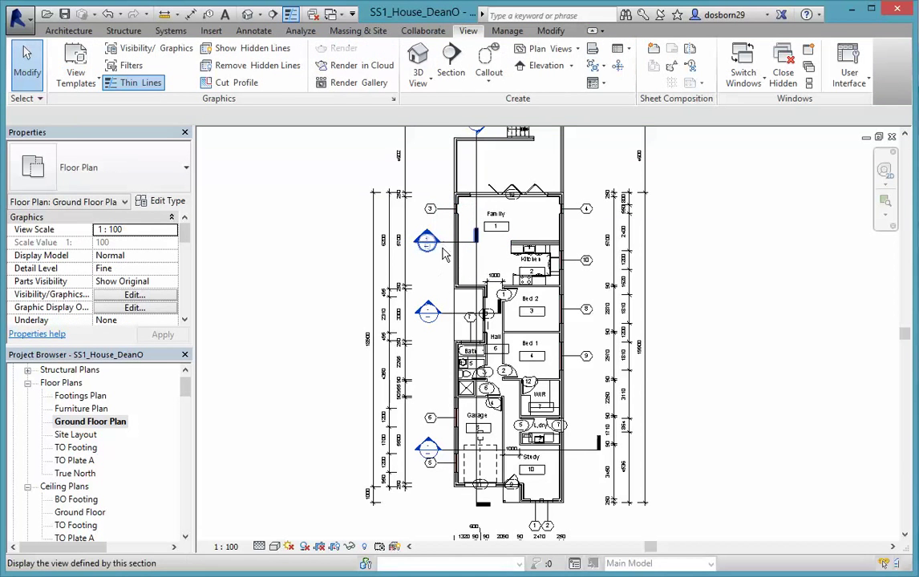
# Step: Split Section 4's line and drag the jogged segment into position
pyautogui.scroll(2, 446, 250)
pyautogui.click(438, 244)
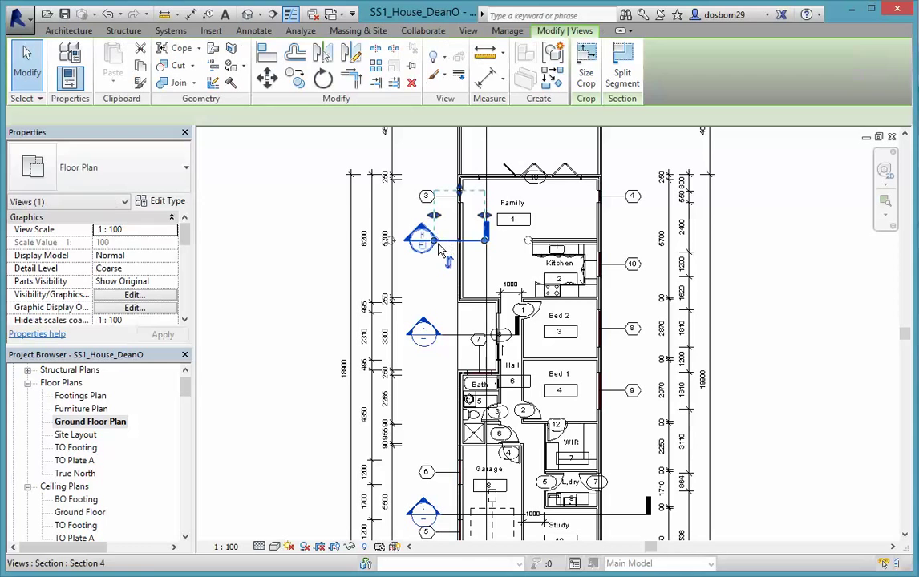
pyautogui.press('s')
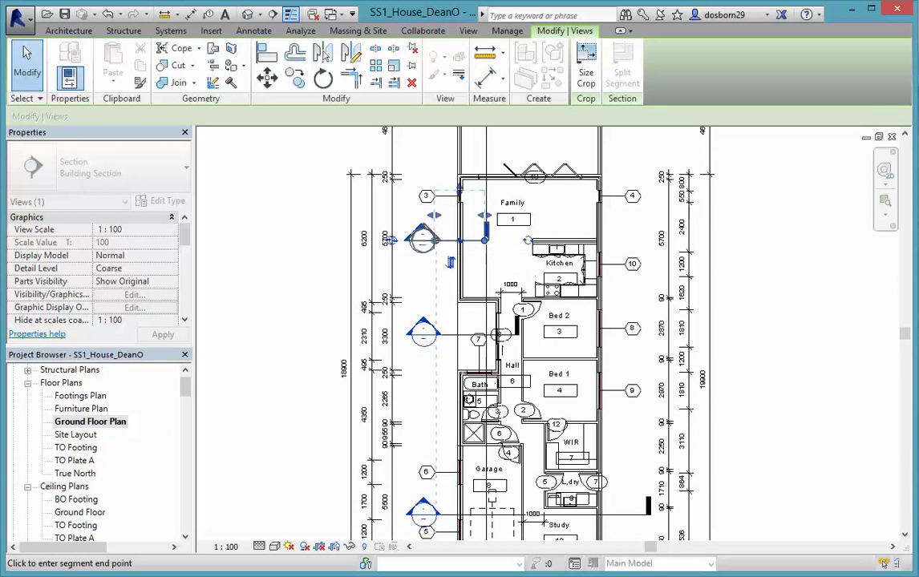
pyautogui.click(445, 245)
pyautogui.press('Escape')
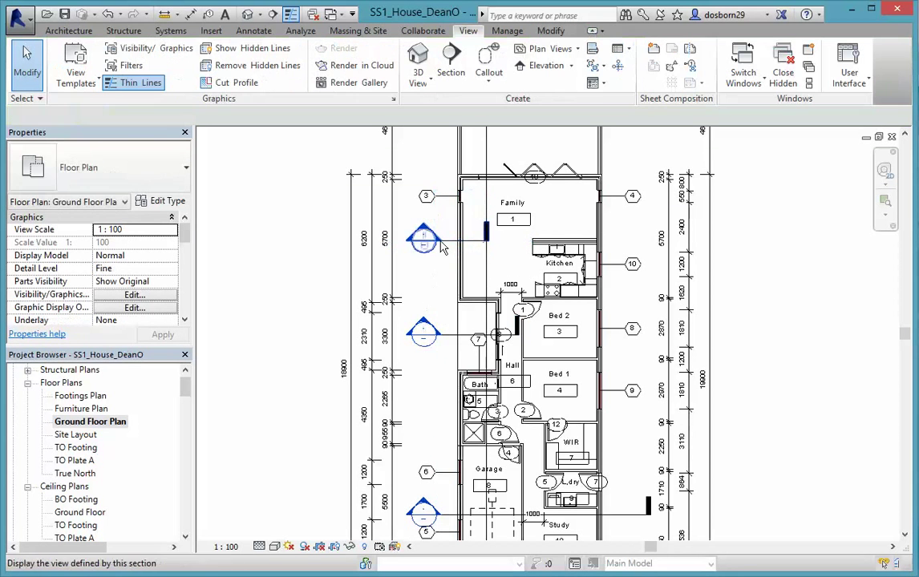
pyautogui.click(473, 250)
pyautogui.rightClick(473, 243)
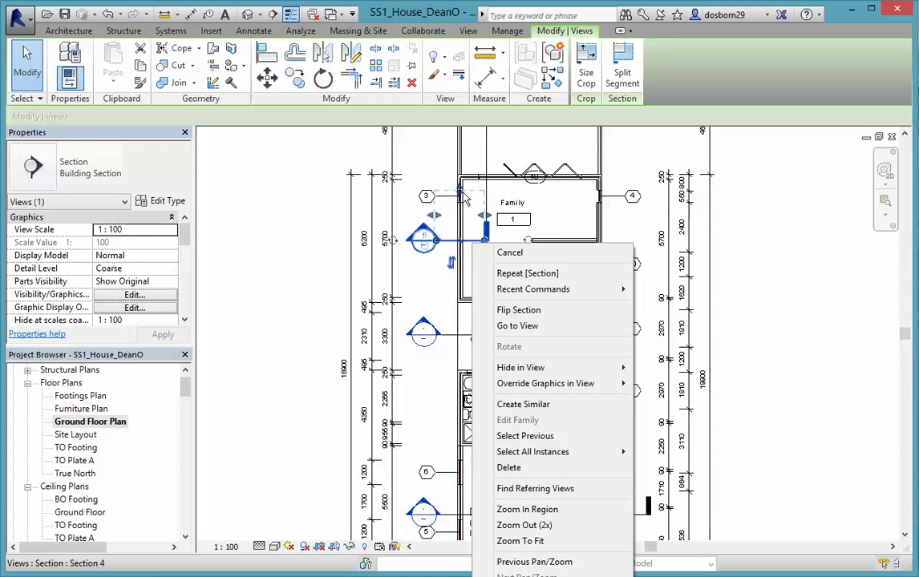
pyautogui.click(312, 223)
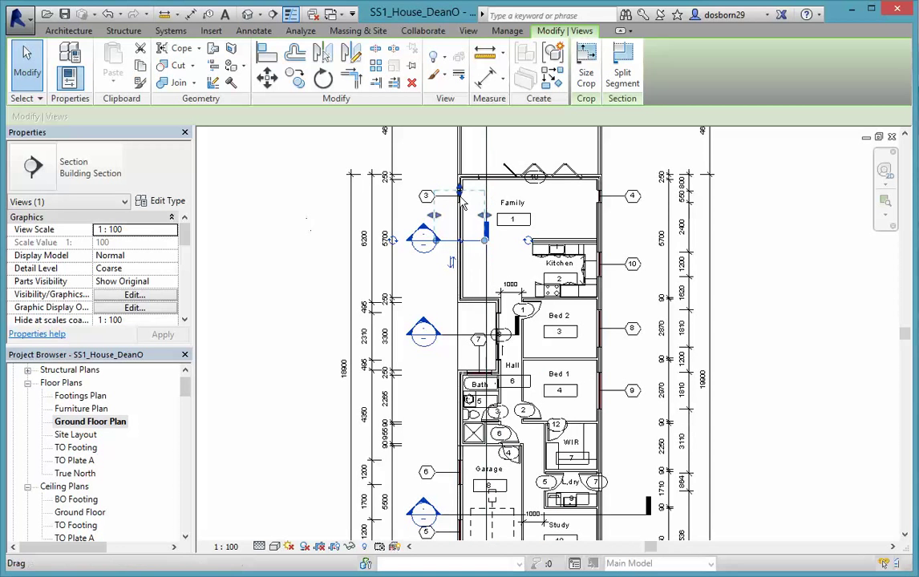
pyautogui.moveTo(461, 202); pyautogui.dragTo(459, 234)
pyautogui.click(258, 283)
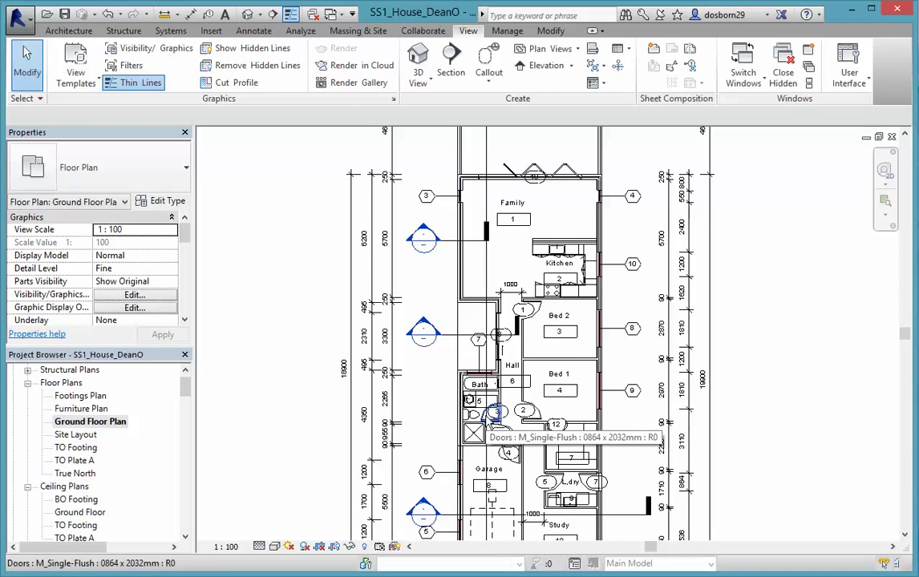
# Step: Open the Section 4 view from the section line's Go to View option
pyautogui.click(477, 245)
pyautogui.rightClick(478, 245)
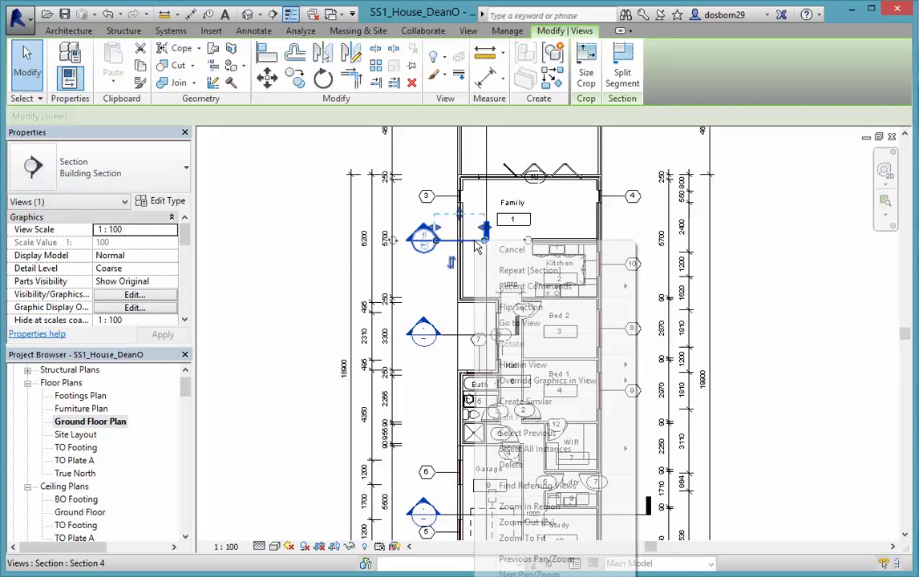
pyautogui.click(520, 324)
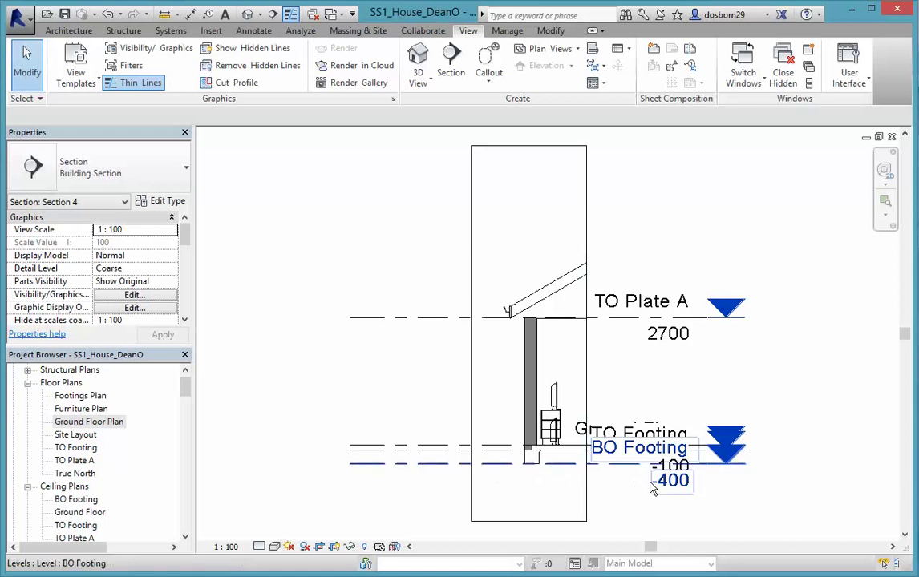
pyautogui.scroll(2, 594, 476)
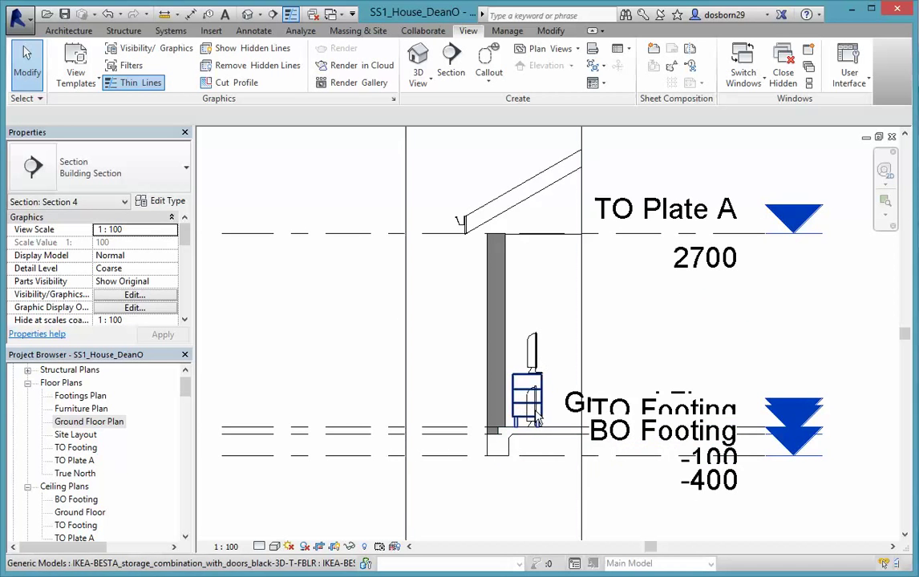
pyautogui.scroll(-2, 536, 434)
# Step: Inspect the BO Footing level and TV, then open Visibility/Graphics Overrides
pyautogui.click(545, 443)
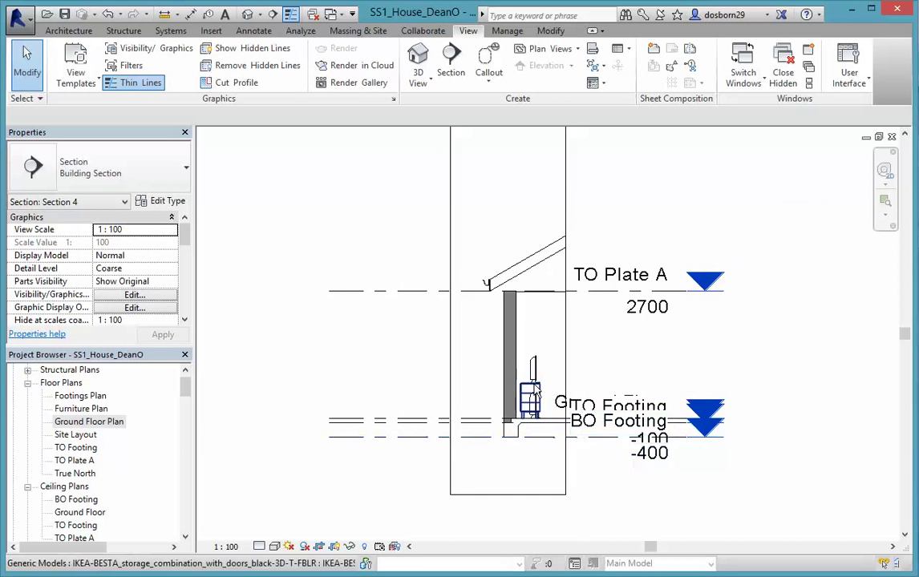
pyautogui.scroll(3, 536, 414)
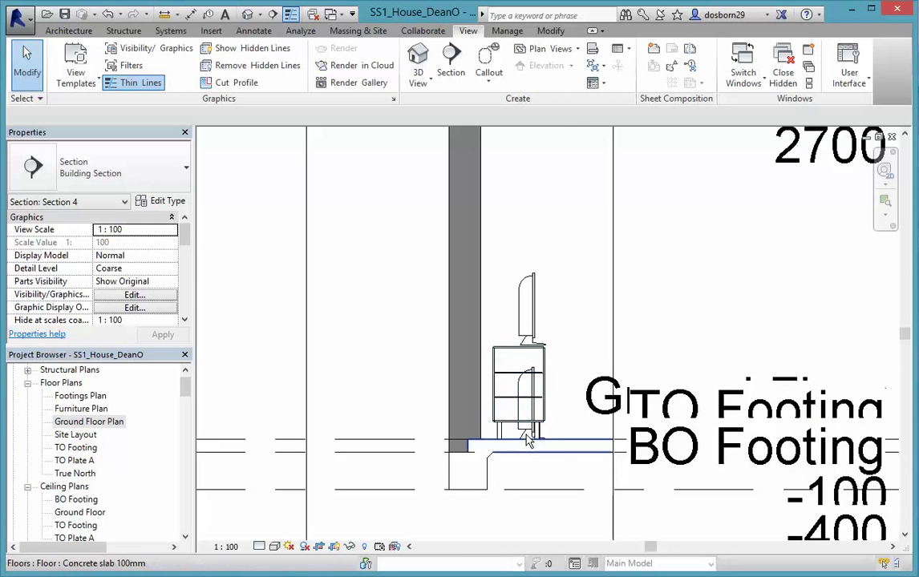
pyautogui.click(527, 438)
pyautogui.press('Escape')
pyautogui.scroll(-3, 529, 445)
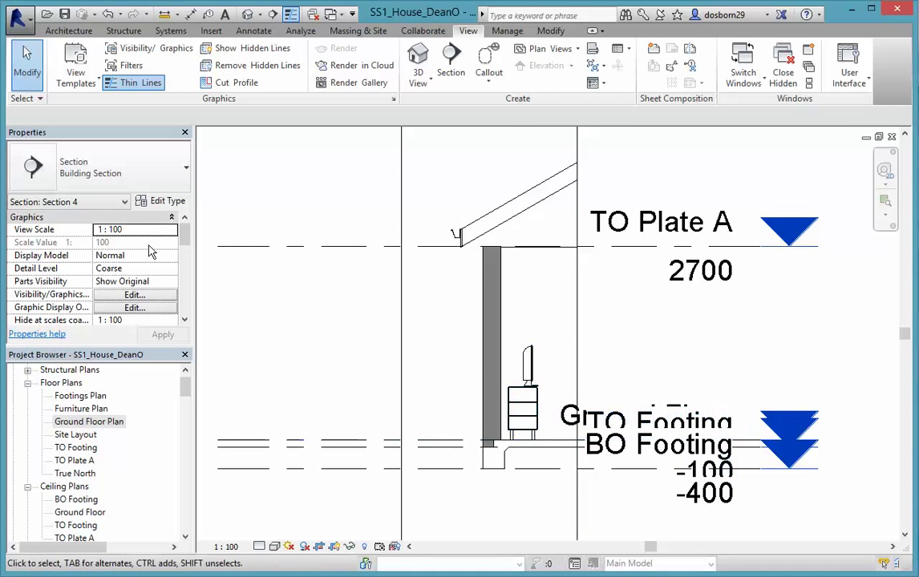
pyautogui.click(135, 296)
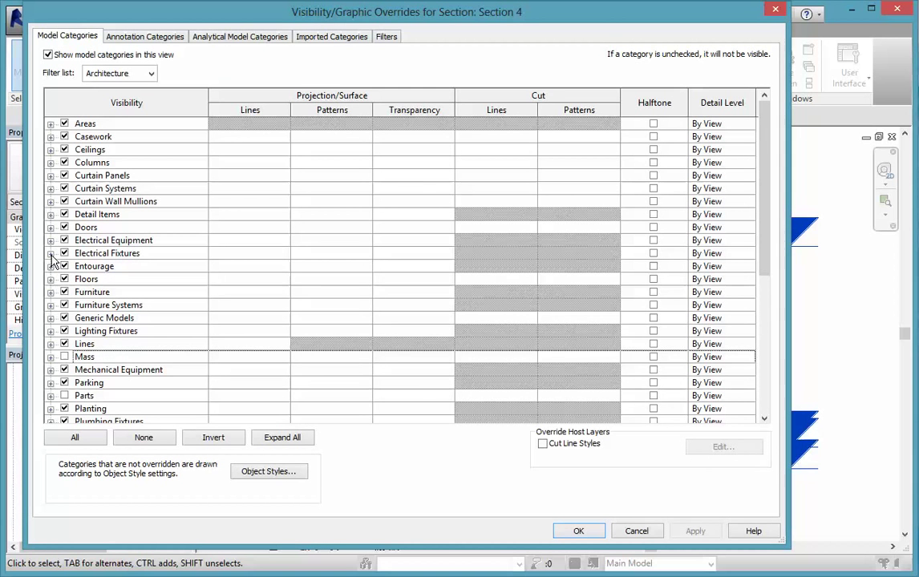
# Step: Hide the Generic Models category in Section 4 and recheck the TV
pyautogui.click(64, 317)
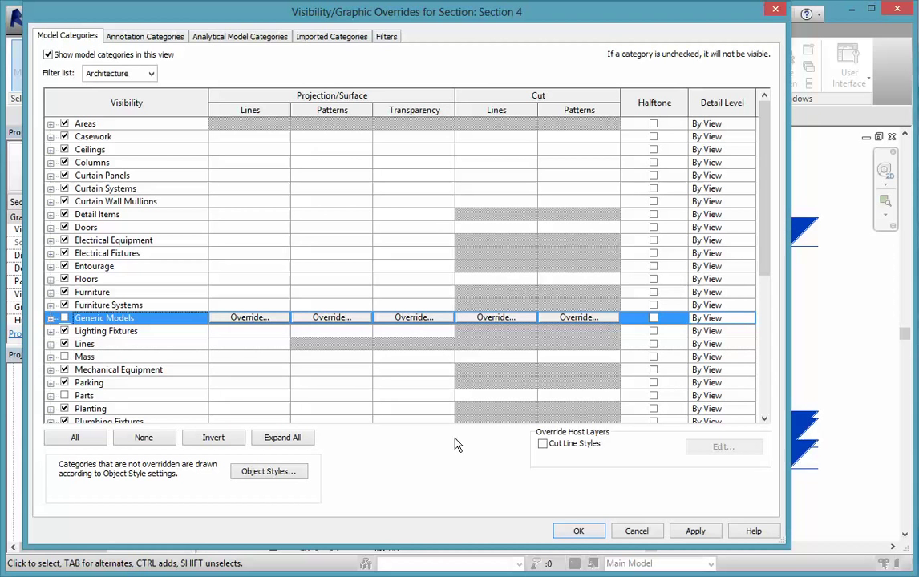
pyautogui.click(579, 530)
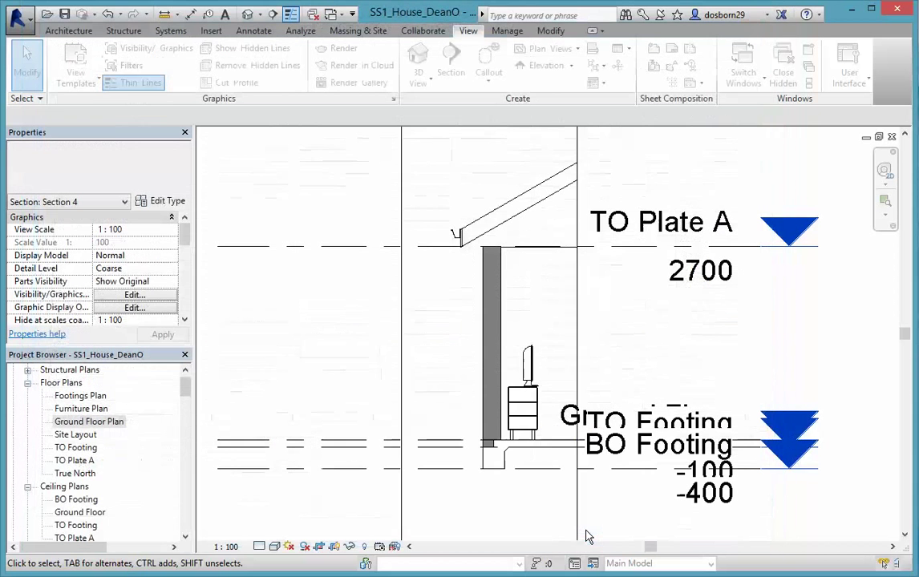
pyautogui.click(530, 380)
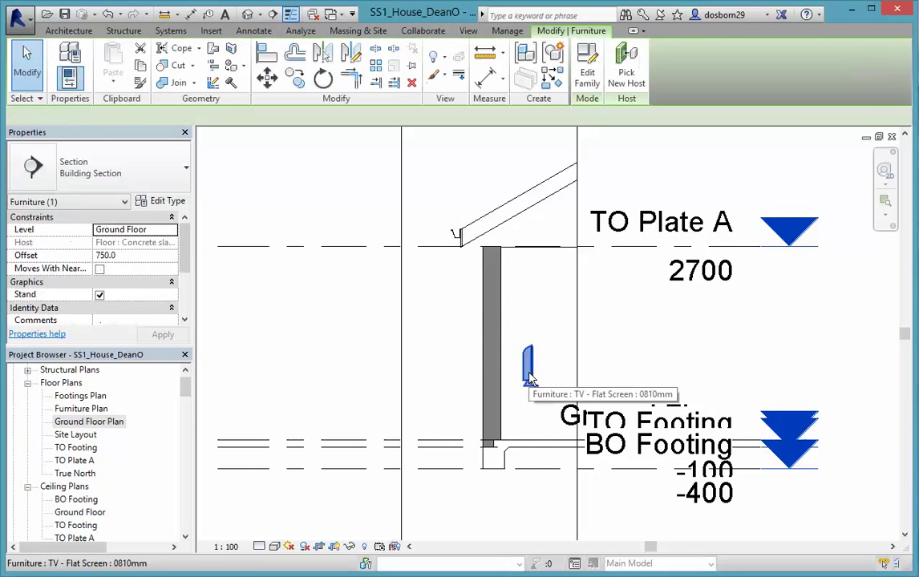
pyautogui.click(343, 380)
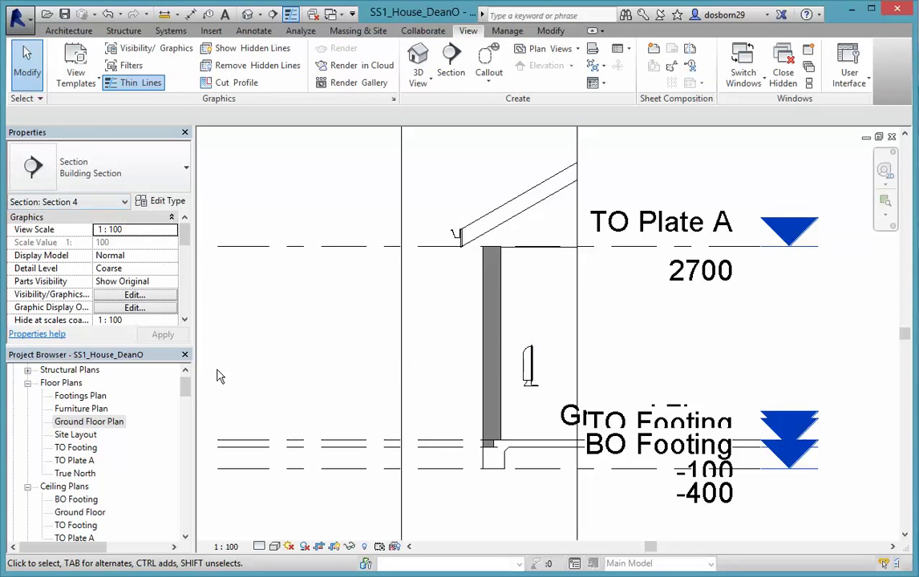
# Step: Uncheck Furniture in Visibility/Graphics, apply and confirm the change
pyautogui.click(134, 295)
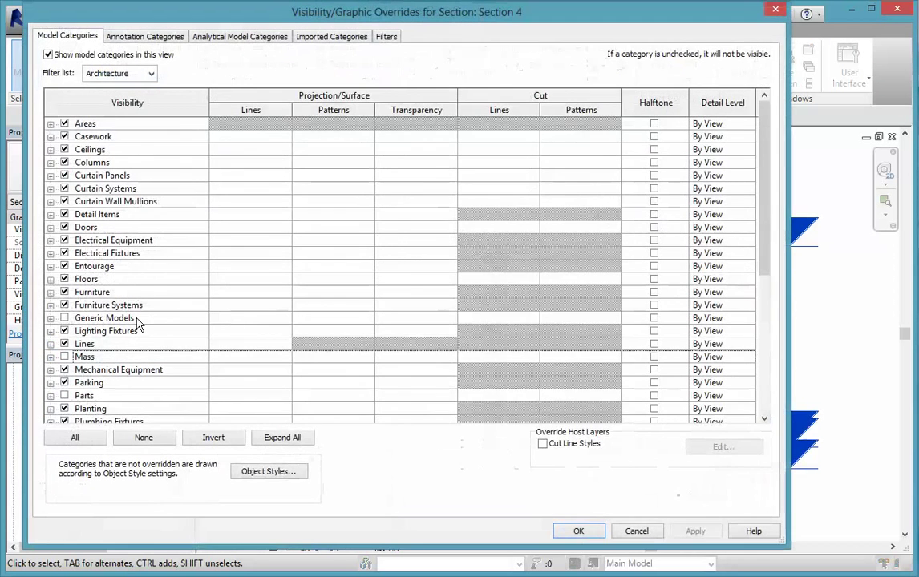
pyautogui.click(64, 292)
pyautogui.click(681, 534)
pyautogui.click(578, 532)
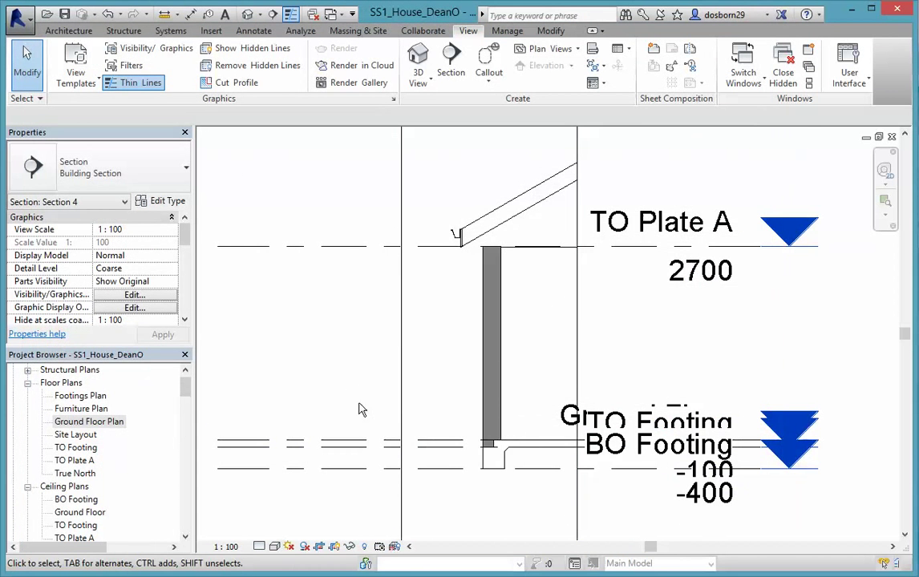
pyautogui.scroll(-3, 447, 441)
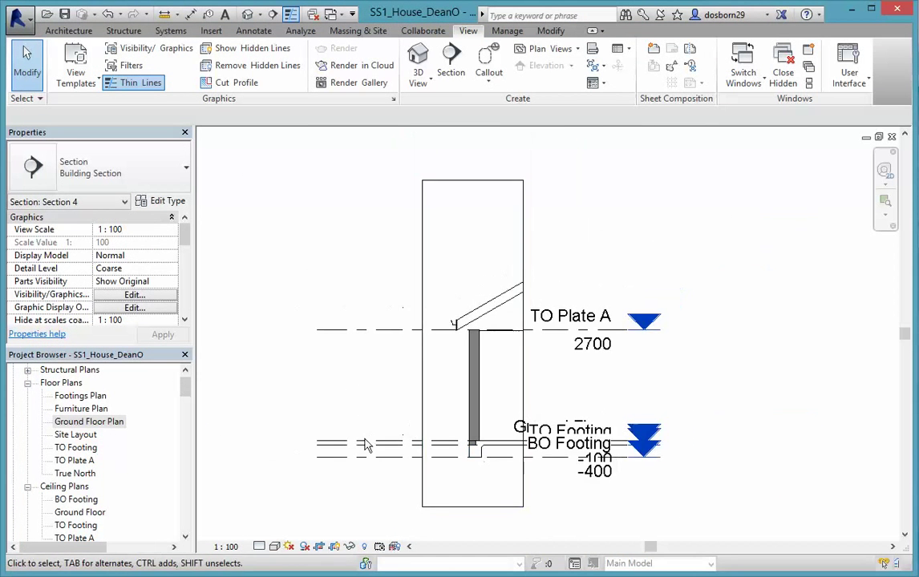
# Step: Set Section 4 to Fine detail, toggling Thin Lines off and on to compare lineweights
pyautogui.moveTo(383, 491); pyautogui.dragTo(389, 478, button='middle')
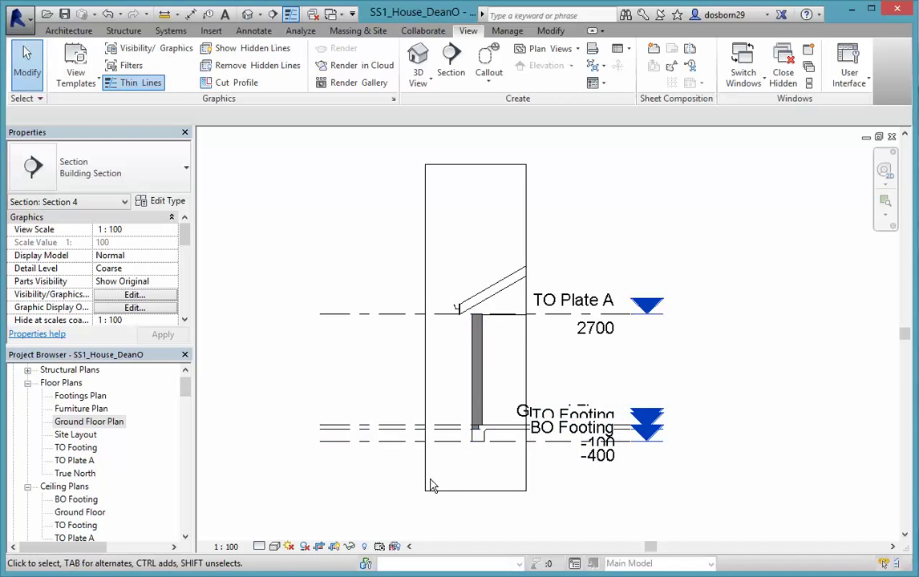
pyautogui.click(259, 546)
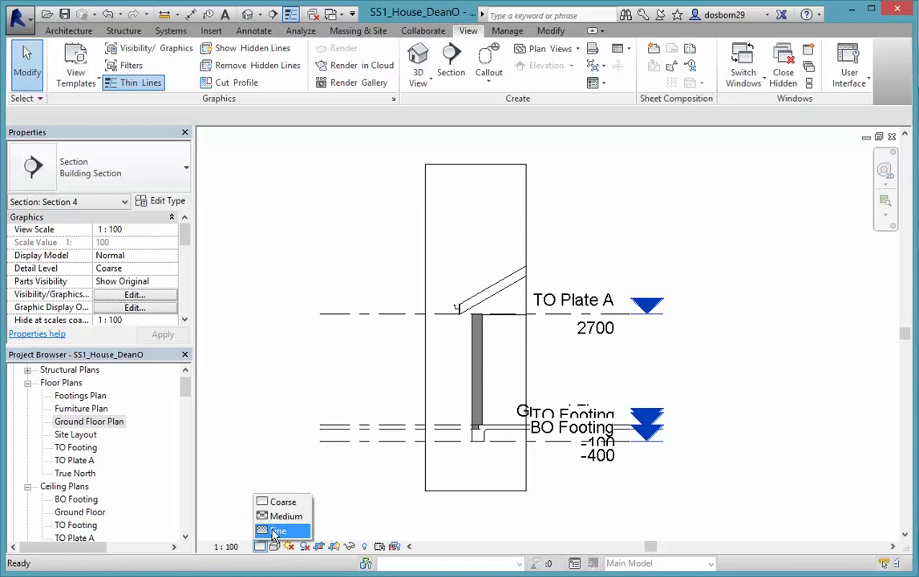
pyautogui.click(275, 531)
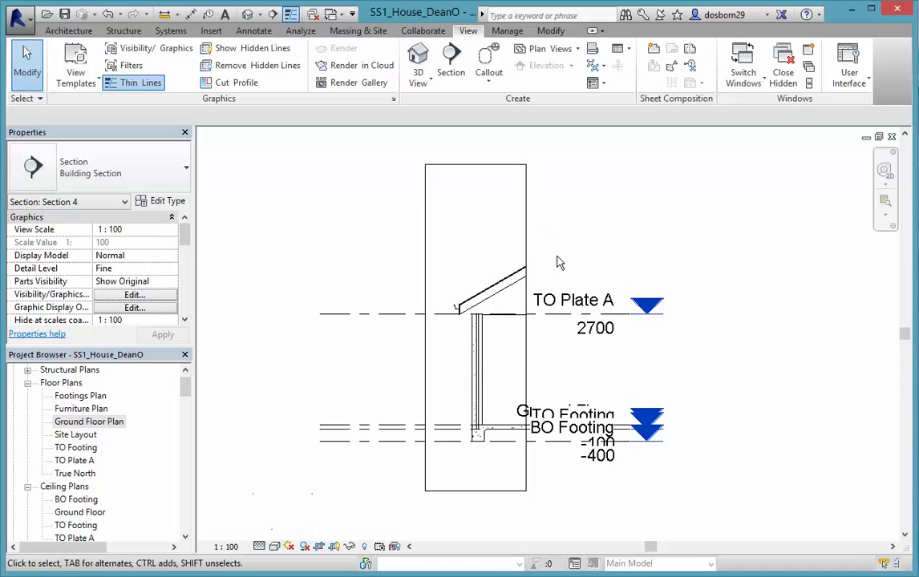
pyautogui.scroll(2, 492, 364)
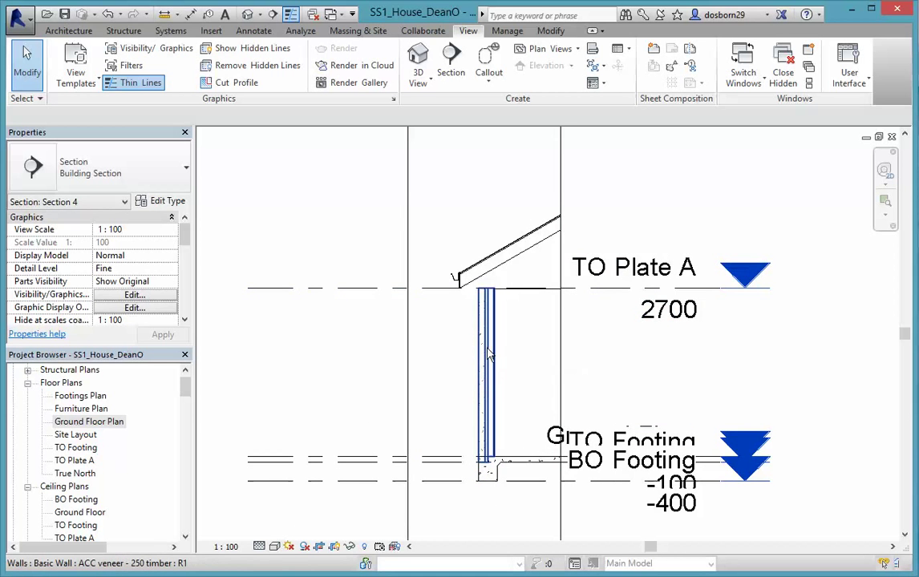
pyautogui.moveTo(441, 349); pyautogui.dragTo(452, 306, button='middle')
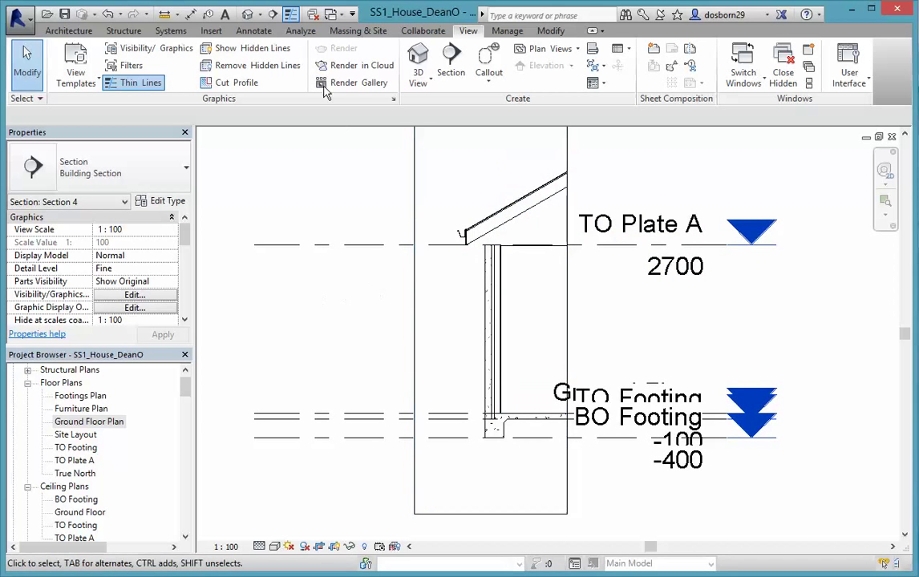
pyautogui.click(292, 15)
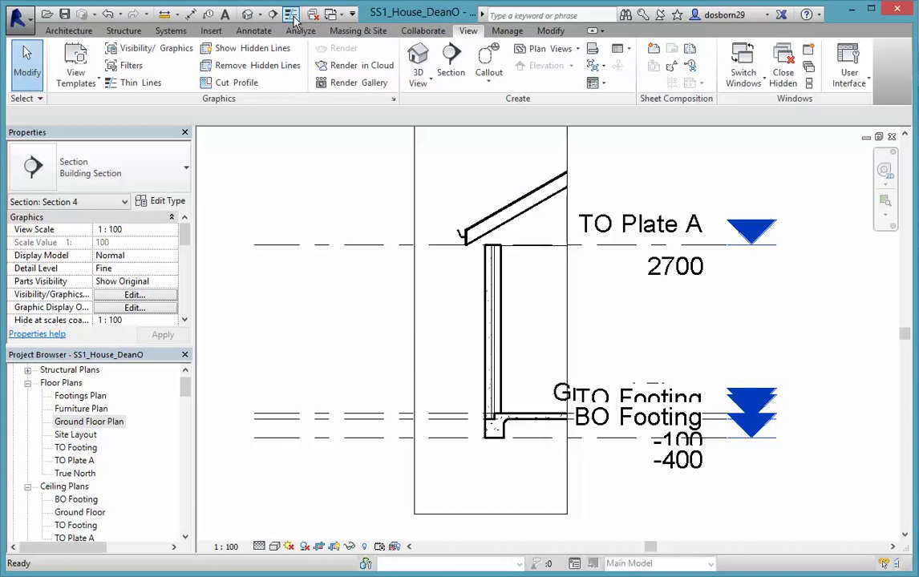
pyautogui.click(291, 15)
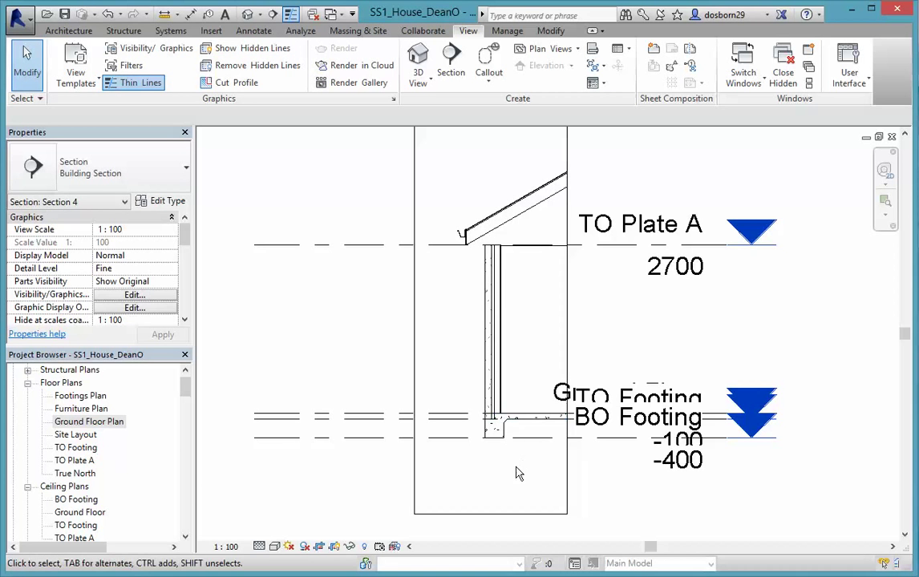
# Step: Select the crop boundary and hide the crop region in Section 4
pyautogui.click(551, 513)
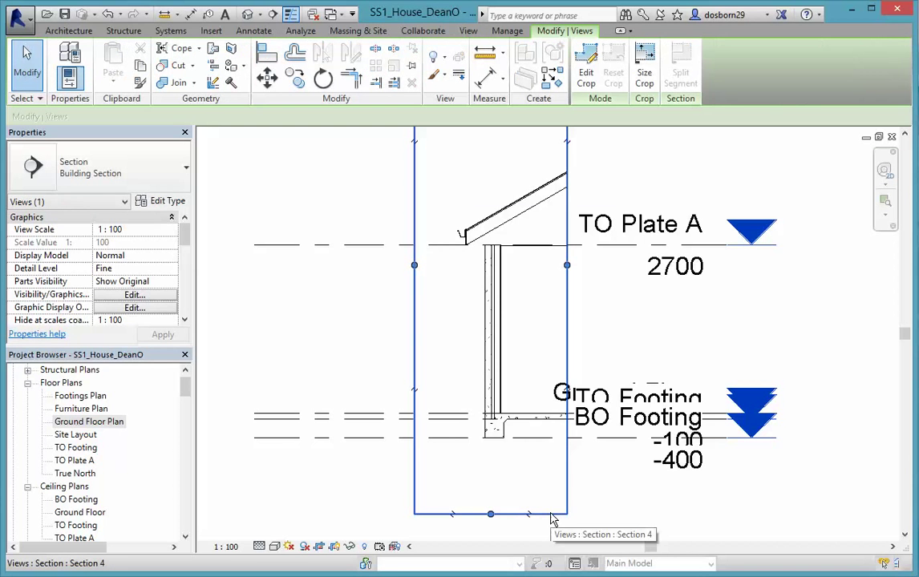
pyautogui.scroll(-2, 551, 517)
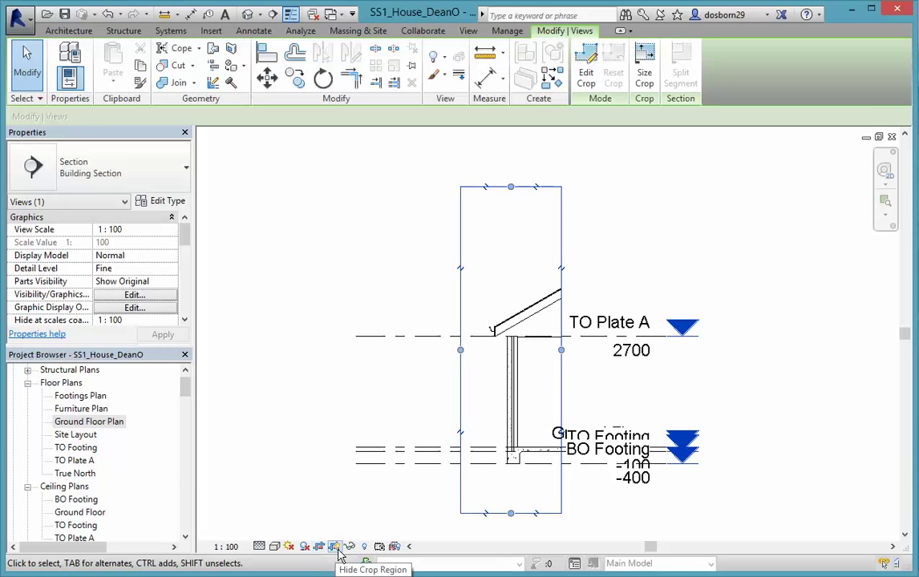
pyautogui.click(335, 549)
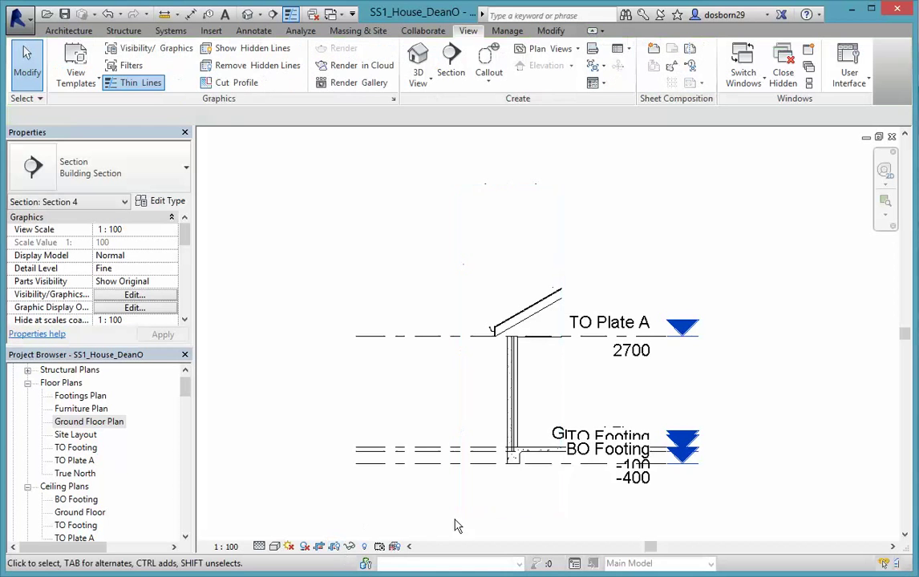
pyautogui.scroll(-1, 465, 527)
pyautogui.moveTo(472, 524); pyautogui.dragTo(469, 421, button='middle')
pyautogui.scroll(1, 469, 421)
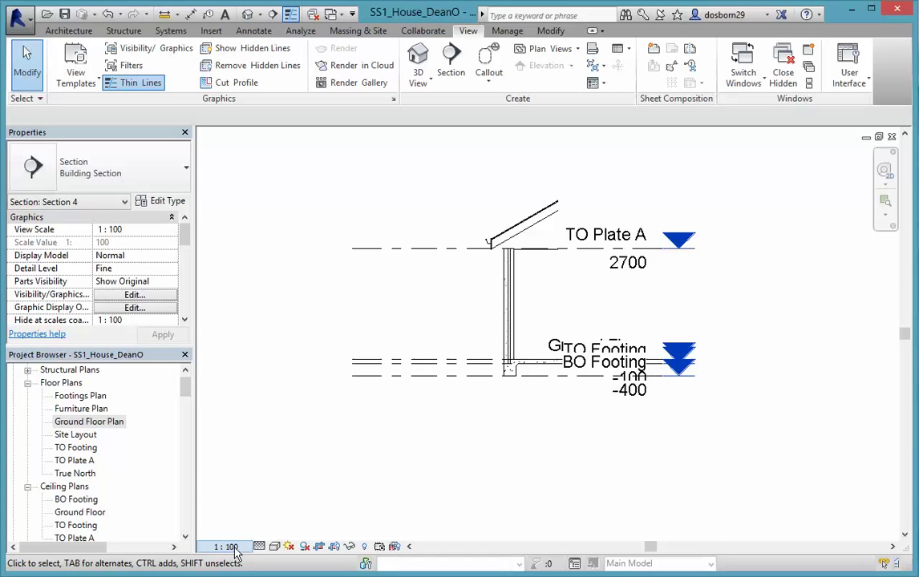
# Step: Set the Section 4 view scale to 1 : 50 from the view control bar
pyautogui.click(233, 548)
pyautogui.click(235, 437)
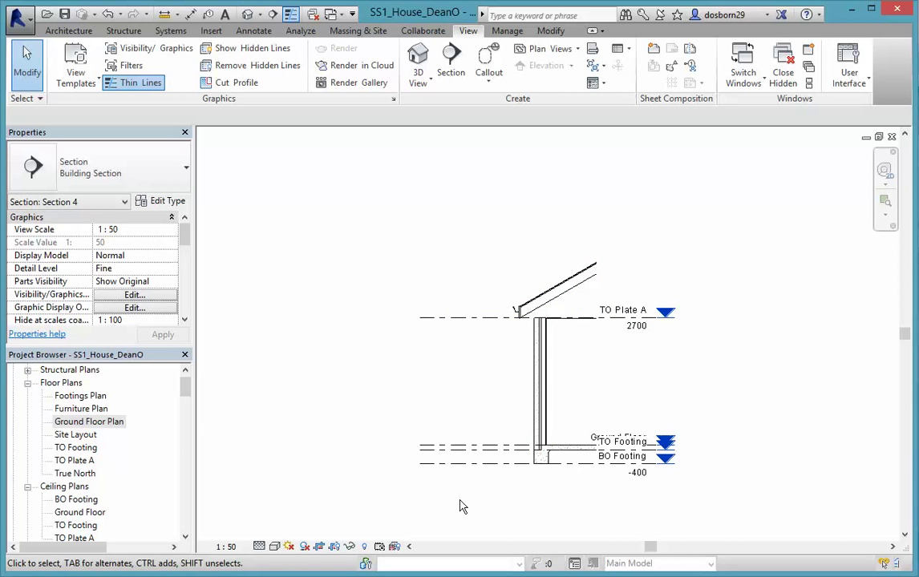
pyautogui.scroll(3, 635, 501)
# Step: Add elbows to the BO Footing and TO Footing level heads and drag both down, clear of each other
pyautogui.scroll(-1, 677, 490)
pyautogui.moveTo(599, 503); pyautogui.dragTo(586, 450, button='middle')
pyautogui.click(587, 405)
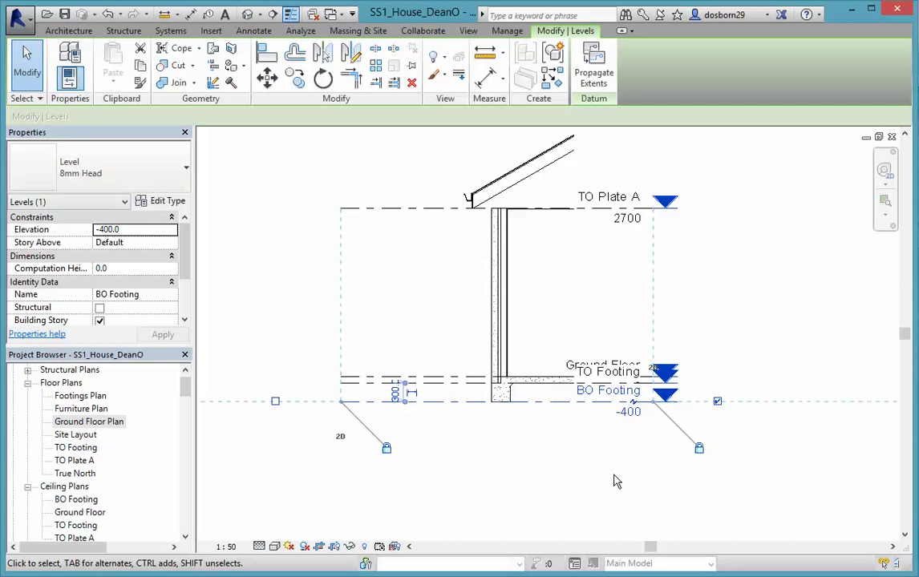
pyautogui.click(633, 402)
pyautogui.moveTo(633, 401); pyautogui.dragTo(651, 463)
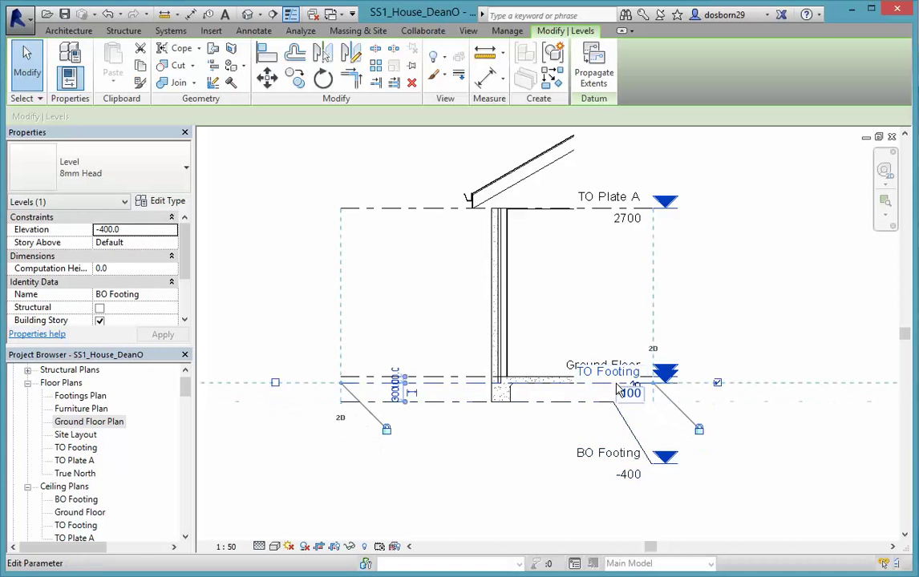
pyautogui.click(625, 390)
pyautogui.click(629, 390)
pyautogui.moveTo(630, 391); pyautogui.dragTo(659, 421)
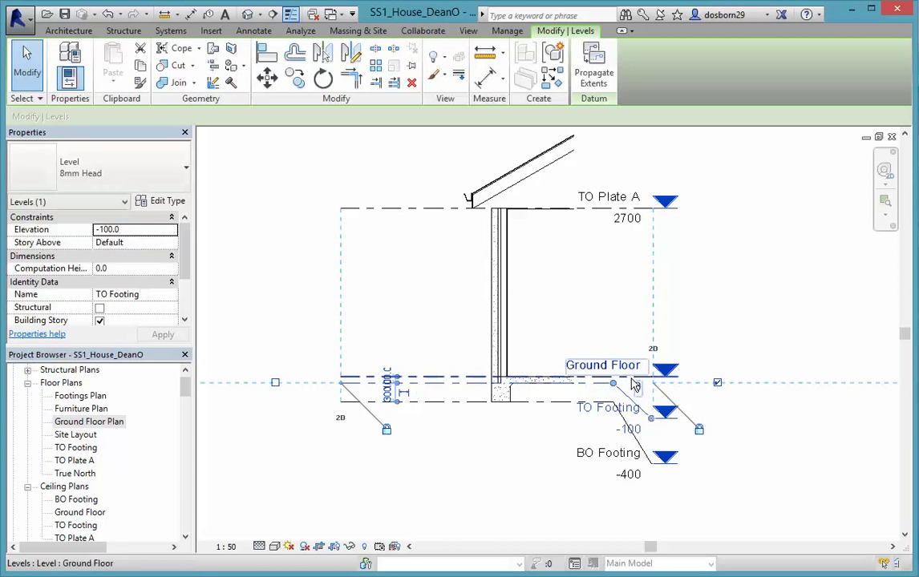
# Step: Add an elbow to the Ground Floor level head and raise it above the footing heads
pyautogui.click(634, 385)
pyautogui.click(810, 457)
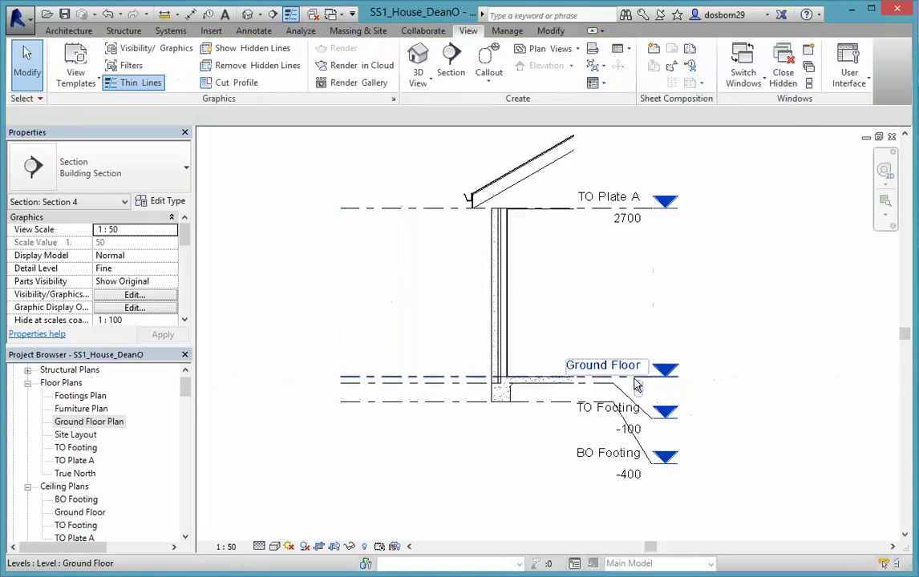
pyautogui.click(634, 382)
pyautogui.click(633, 383)
pyautogui.click(588, 410)
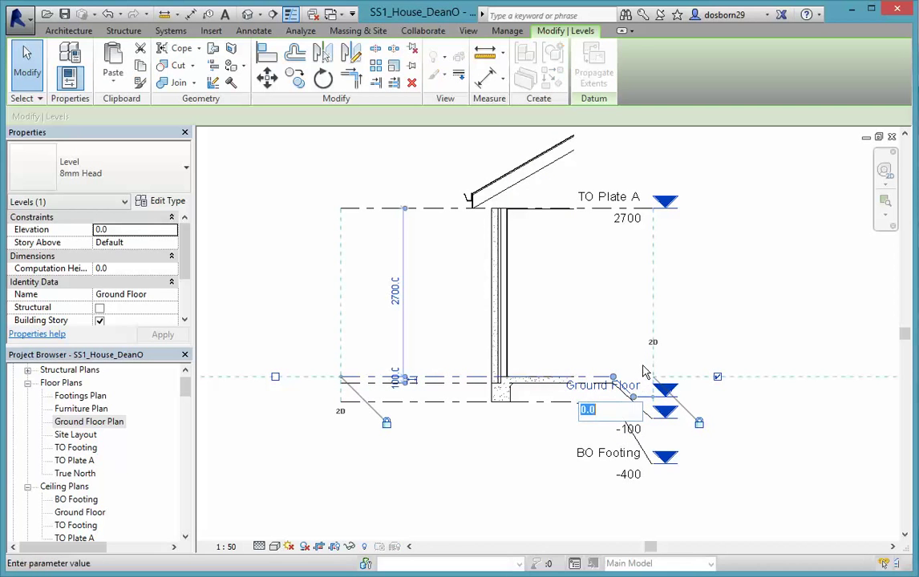
pyautogui.press('Escape')
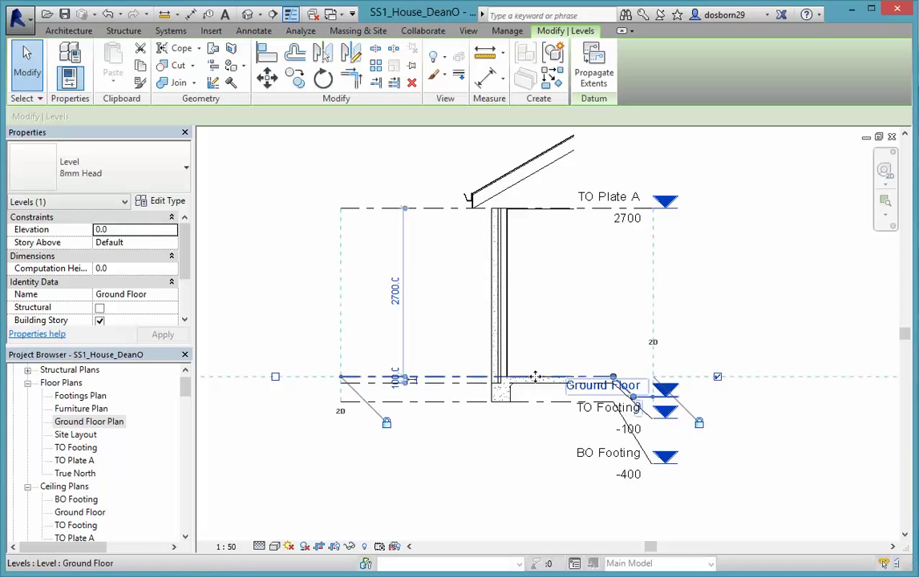
pyautogui.moveTo(636, 404); pyautogui.dragTo(643, 351)
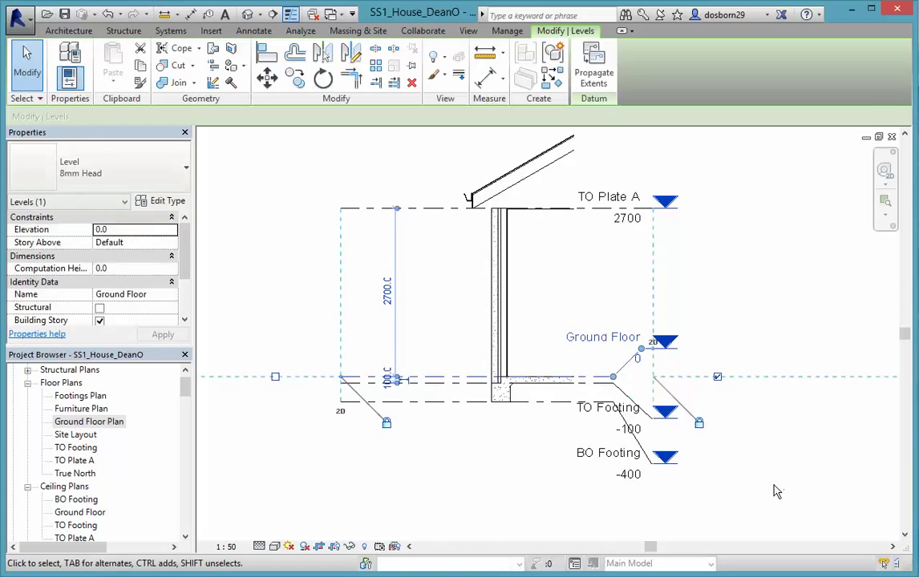
pyautogui.click(775, 488)
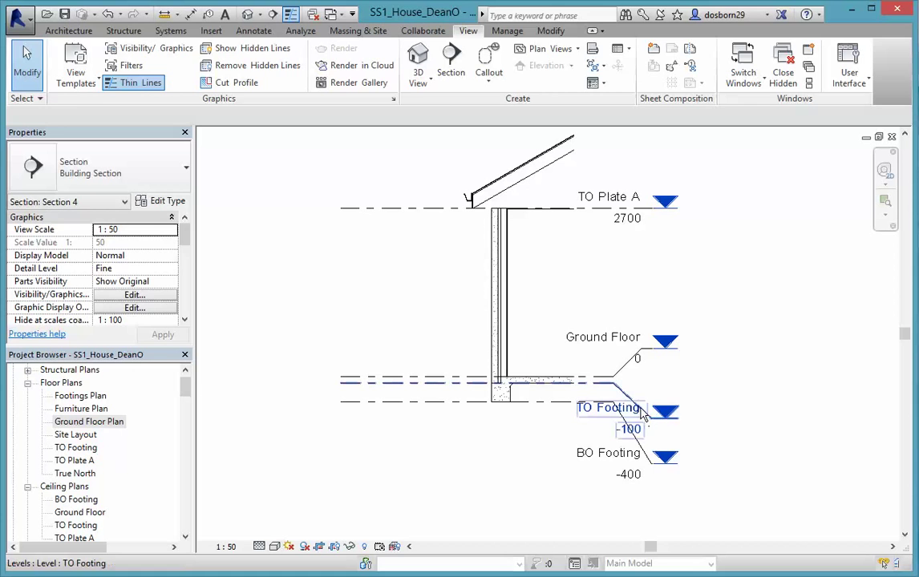
# Step: Fine-tune the TO Footing head position and shift the TO Plate A head slightly sideways
pyautogui.moveTo(649, 425)
pyautogui.mouseDown()
pyautogui.moveTo(654, 403)
pyautogui.moveTo(652, 412)
pyautogui.mouseUp()
pyautogui.click(812, 438)
pyautogui.scroll(-2, 807, 466)
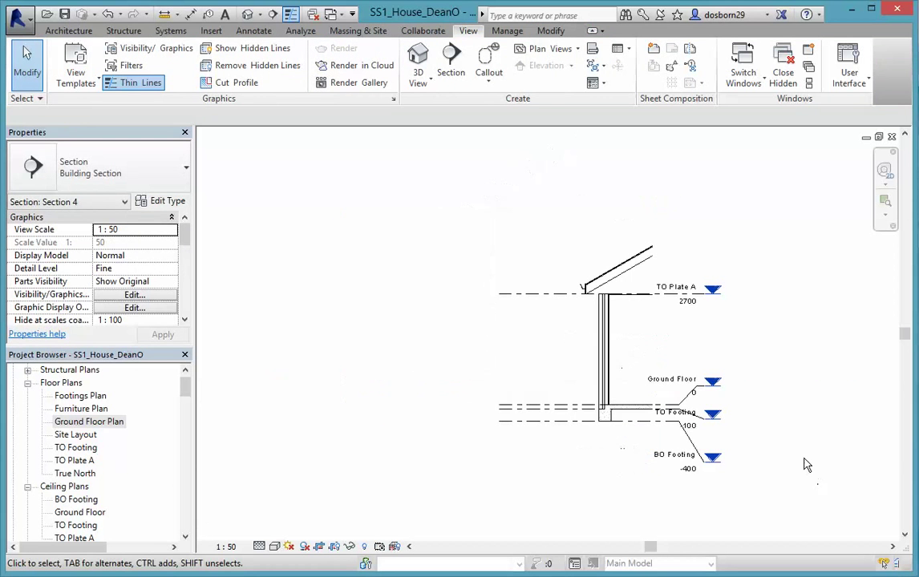
pyautogui.click(688, 302)
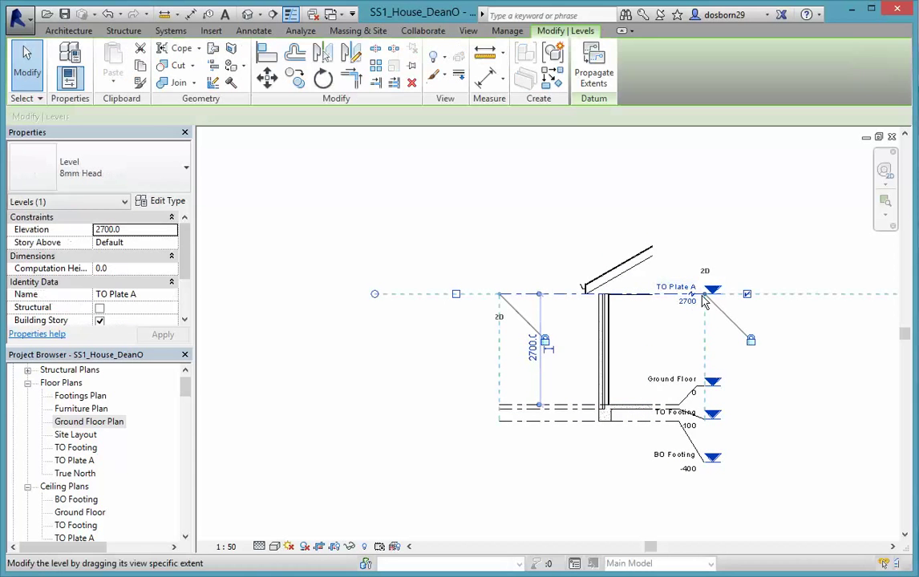
pyautogui.moveTo(706, 299); pyautogui.dragTo(713, 299)
pyautogui.click(772, 264)
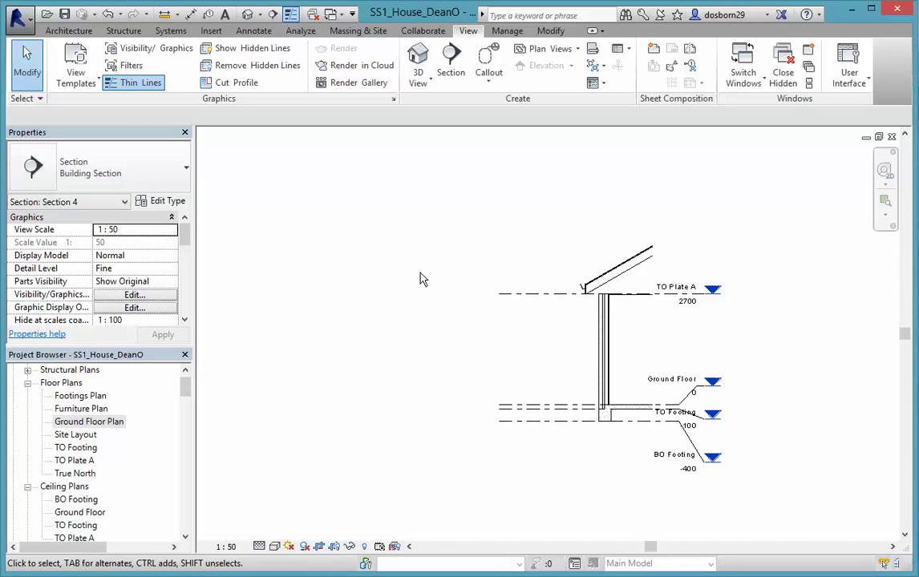
# Step: Load the Break Line (AUS) family from Detail Items > Div 01 - General for a new detail component
pyautogui.click(253, 31)
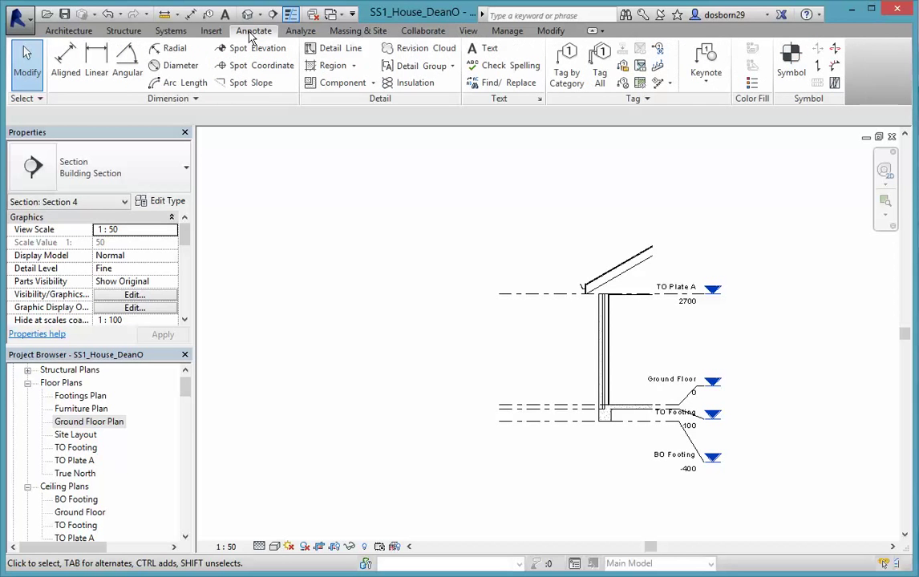
pyautogui.click(372, 84)
pyautogui.click(300, 110)
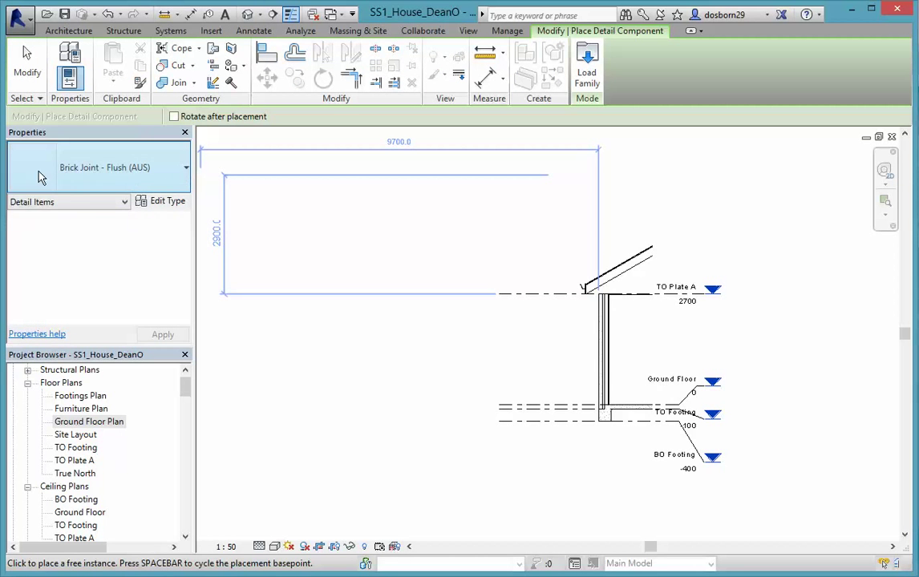
pyautogui.click(163, 204)
pyautogui.click(710, 97)
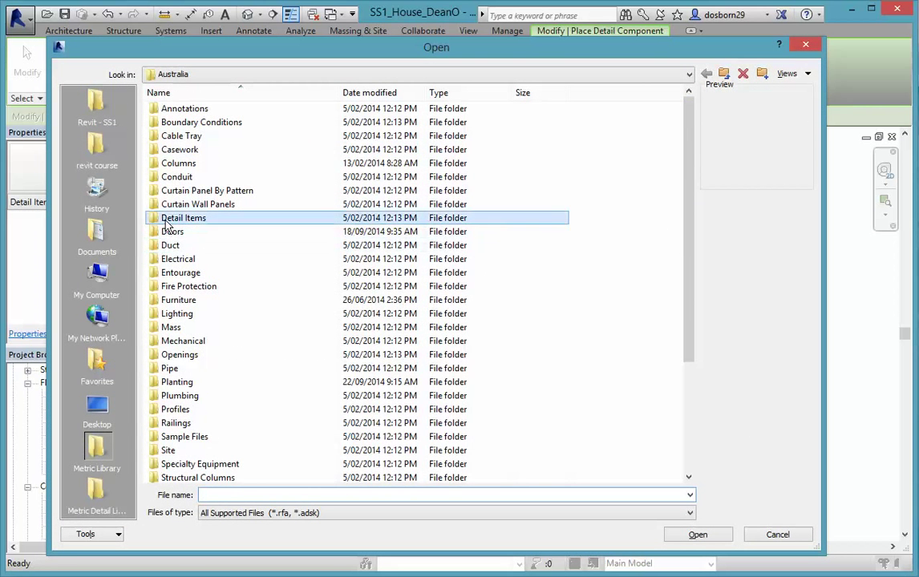
pyautogui.doubleClick(170, 219)
pyautogui.doubleClick(180, 114)
pyautogui.click(181, 113)
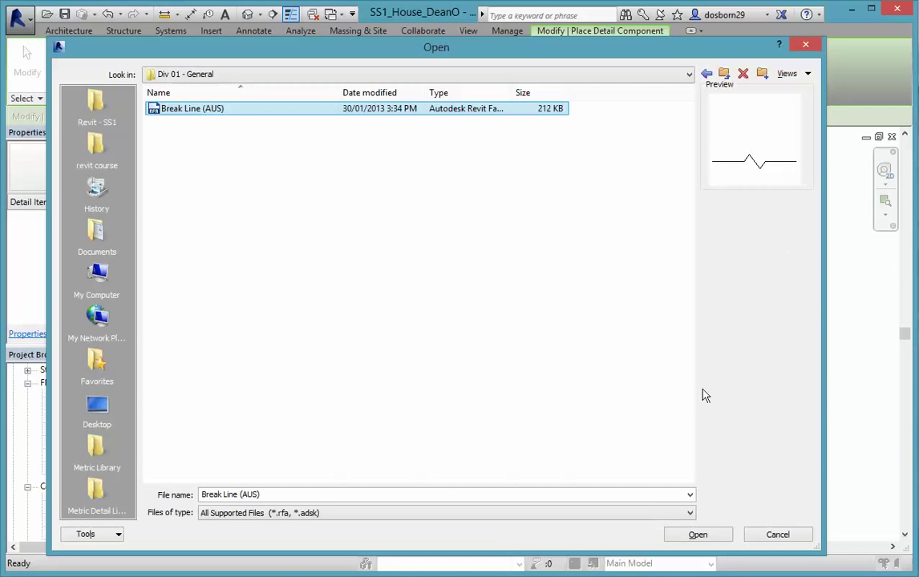
pyautogui.click(698, 535)
pyautogui.click(577, 466)
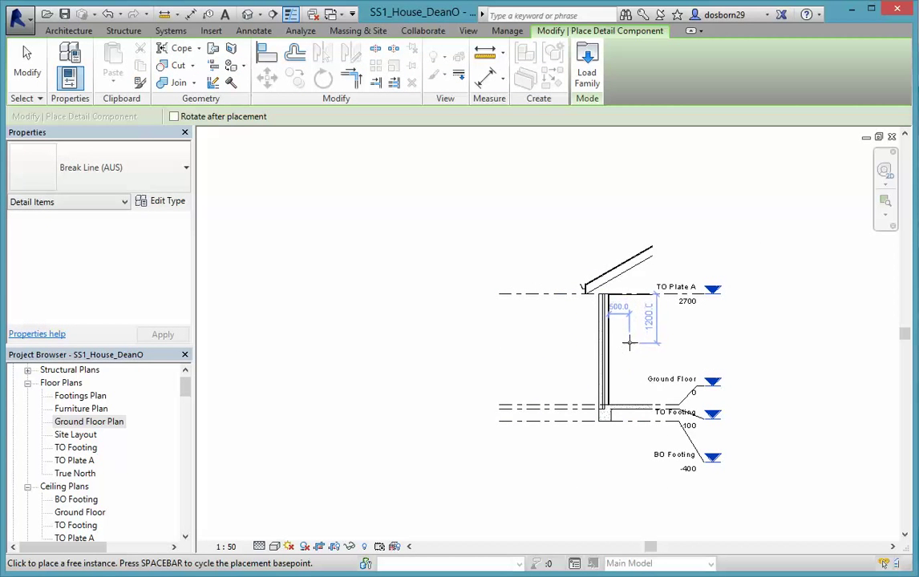
# Step: Place a Break Line (AUS) just left of the wall after cycling its base point with Spacebar
pyautogui.scroll(3, 628, 345)
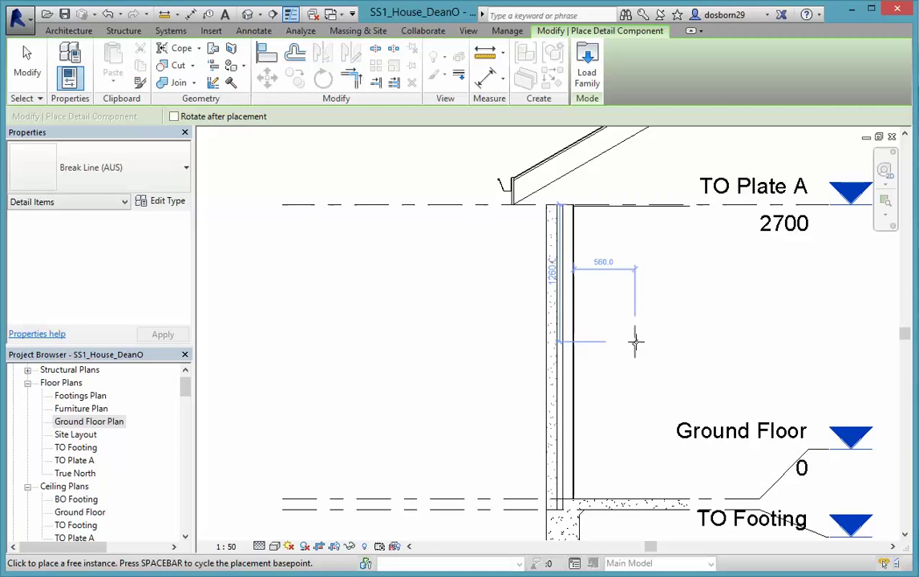
pyautogui.press('space')
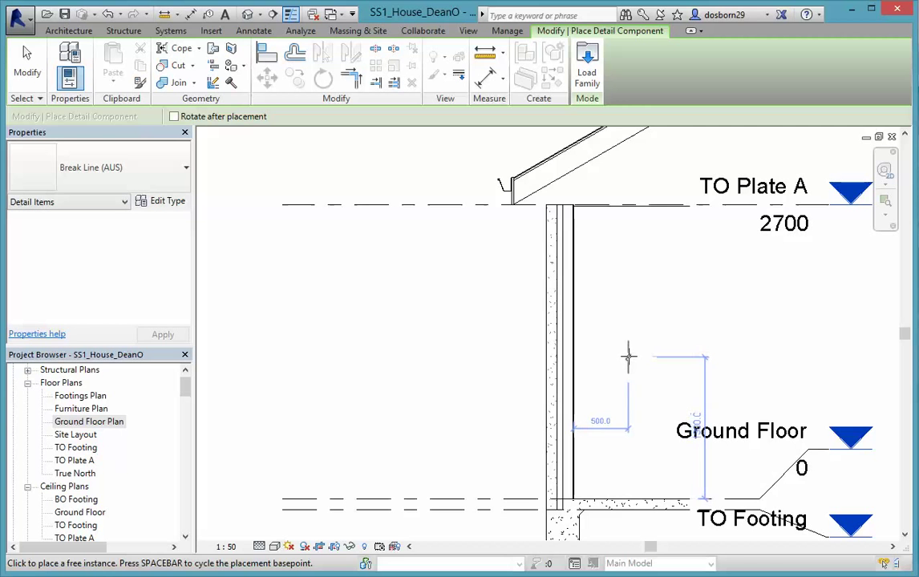
pyautogui.click(627, 357)
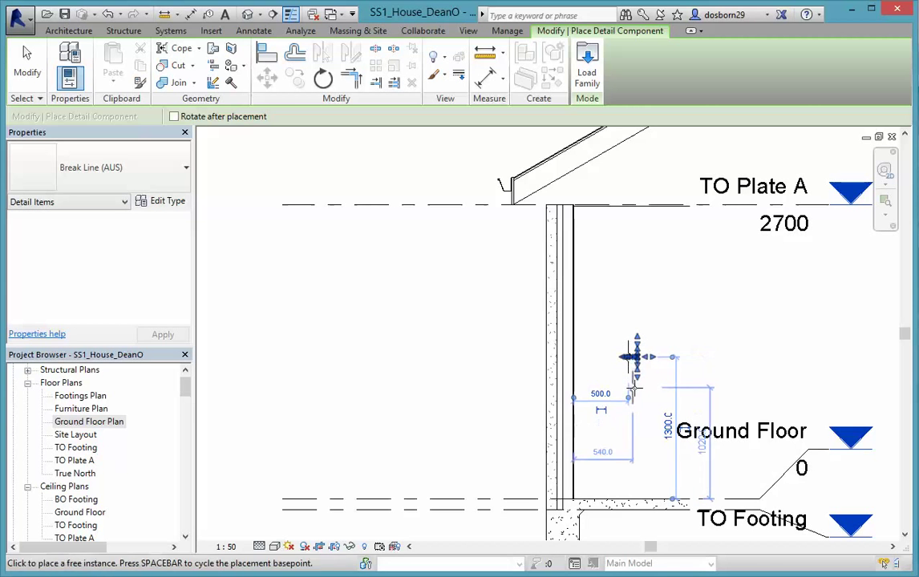
# Step: Stretch the break line's bottom end down past the footings
pyautogui.press('Escape')
pyautogui.scroll(2, 635, 393)
pyautogui.scroll(-2, 630, 373)
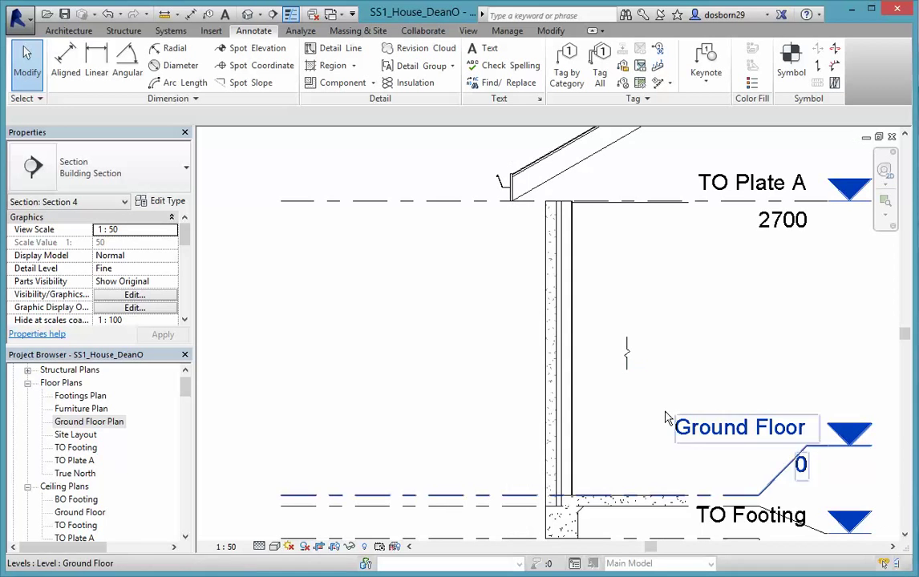
pyautogui.click(630, 365)
pyautogui.moveTo(637, 383); pyautogui.dragTo(648, 518)
pyautogui.scroll(-2, 648, 517)
pyautogui.moveTo(683, 513); pyautogui.dragTo(694, 353, button='middle')
pyautogui.scroll(3, 648, 376)
pyautogui.moveTo(649, 364); pyautogui.dragTo(648, 394)
pyautogui.scroll(-2, 679, 427)
# Step: Stretch the break line's top end up past TO Plate A to above the roof
pyautogui.moveTo(657, 271); pyautogui.dragTo(658, 172)
pyautogui.moveTo(761, 283); pyautogui.dragTo(726, 393, button='middle')
pyautogui.scroll(2, 681, 441)
pyautogui.scroll(1, 680, 441)
pyautogui.moveTo(628, 360); pyautogui.dragTo(629, 269)
pyautogui.click(446, 445)
pyautogui.scroll(-1, 459, 457)
pyautogui.moveTo(468, 464)
pyautogui.mouseDown(button='middle')
pyautogui.moveTo(555, 270)
pyautogui.moveTo(525, 255)
pyautogui.moveTo(482, 313)
pyautogui.mouseUp(button='middle')
pyautogui.scroll(-1, 555, 270)
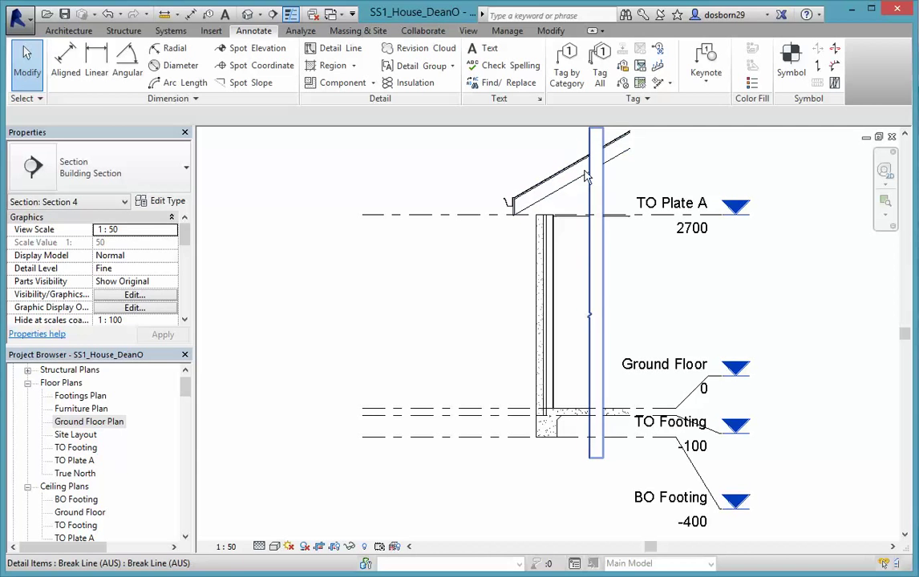
pyautogui.click(594, 248)
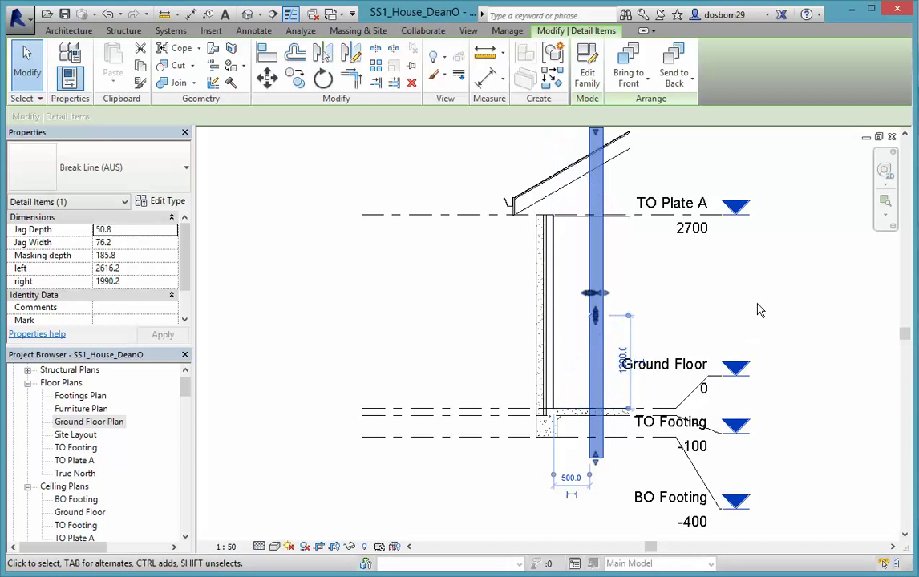
# Step: Flip the break line and widen its masking depth to about 714.6, hiding the roof and floor
pyautogui.press('space')
pyautogui.press('space')
pyautogui.press('space')
pyautogui.press('space')
pyautogui.moveTo(609, 301); pyautogui.dragTo(642, 295)
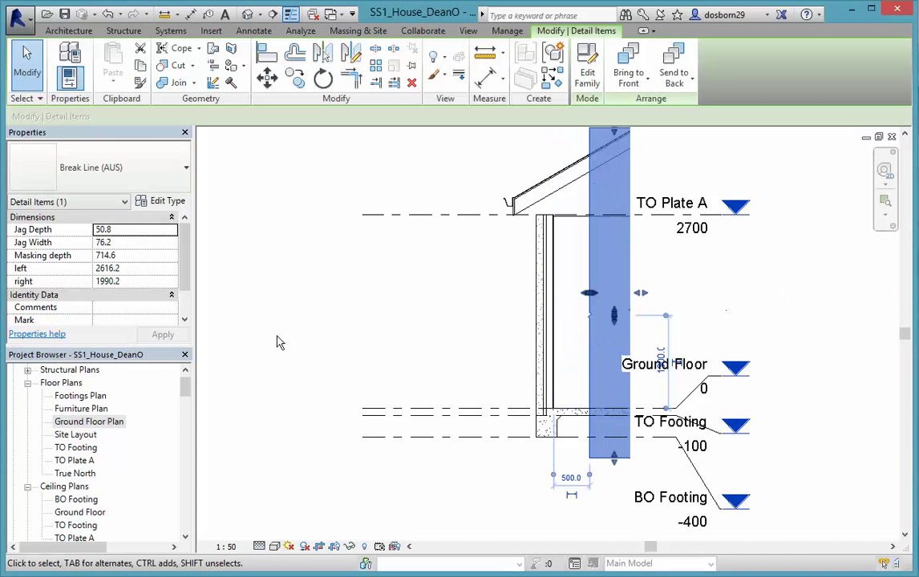
pyautogui.press('Escape')
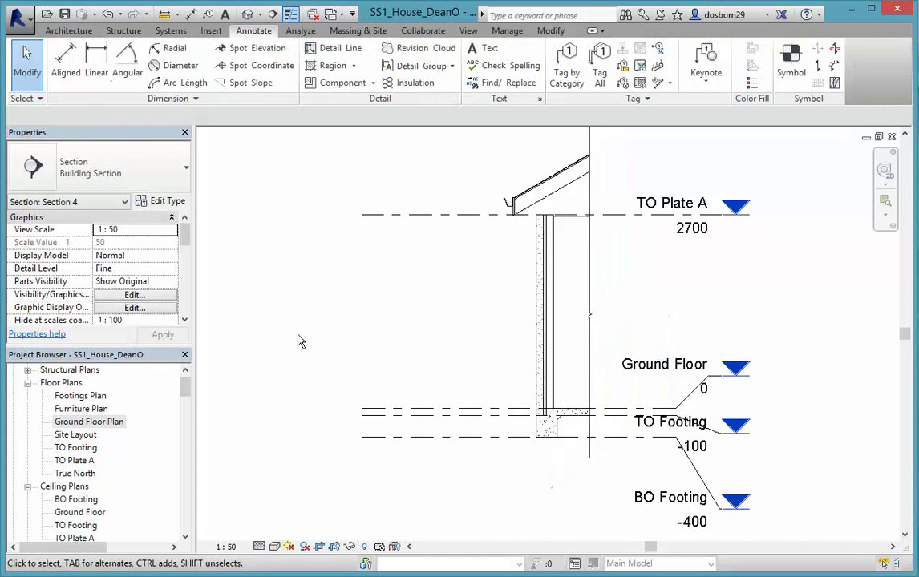
pyautogui.scroll(-1, 601, 363)
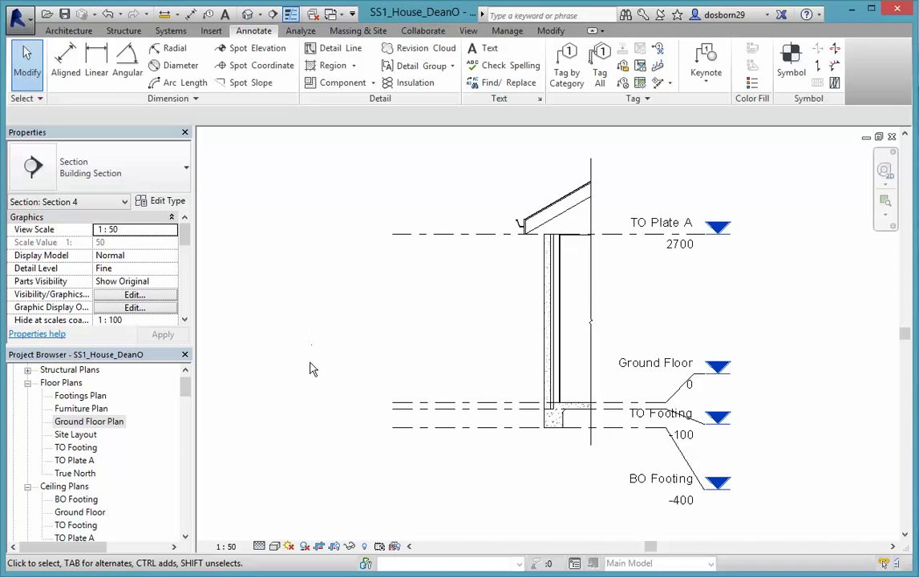
# Step: Widen both halves of the break line's zigzag jag and move the jag slightly lower along the line
pyautogui.click(593, 335)
pyautogui.scroll(4, 593, 335)
pyautogui.scroll(2, 606, 317)
pyautogui.scroll(1, 641, 298)
pyautogui.scroll(1, 640, 298)
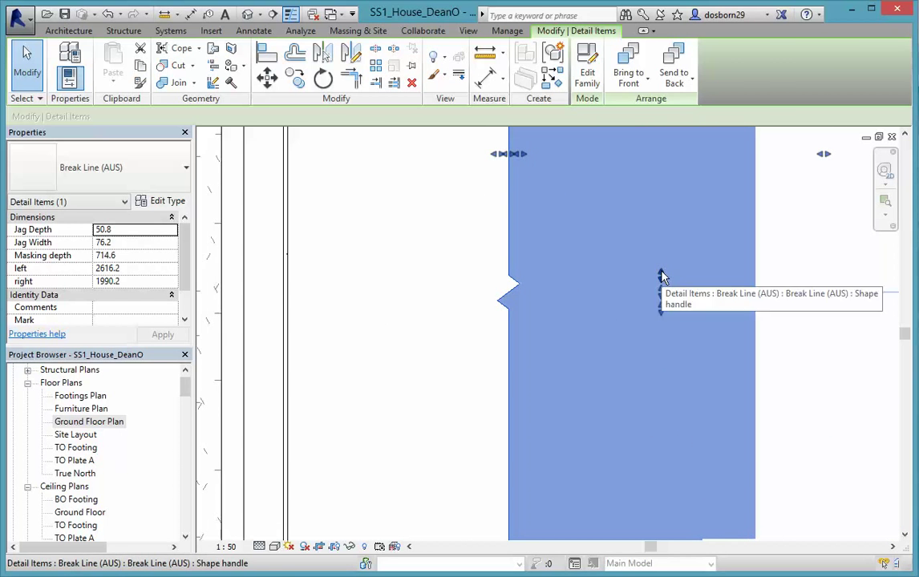
pyautogui.moveTo(661, 273); pyautogui.dragTo(661, 249)
pyautogui.moveTo(661, 312); pyautogui.dragTo(665, 343)
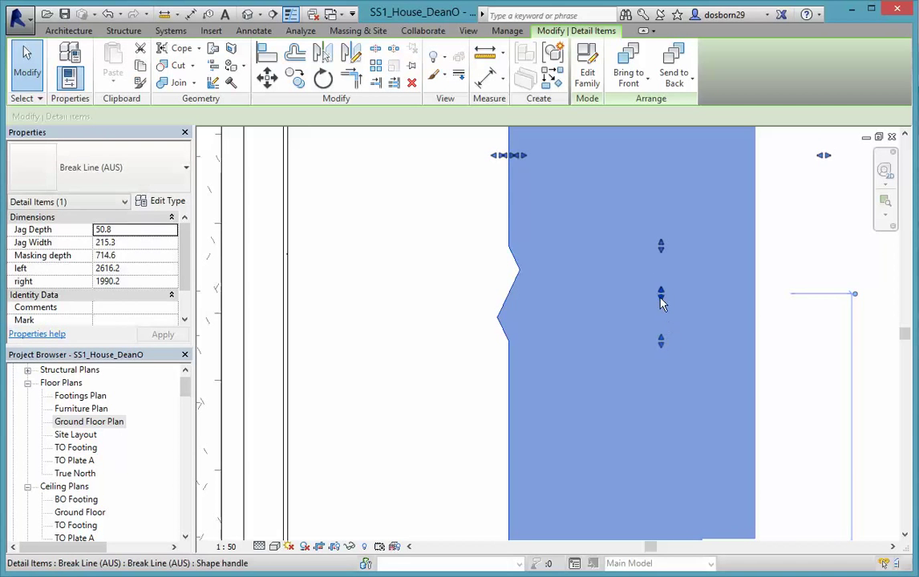
pyautogui.moveTo(661, 304); pyautogui.dragTo(661, 282)
pyautogui.press('Escape')
pyautogui.scroll(-5, 663, 389)
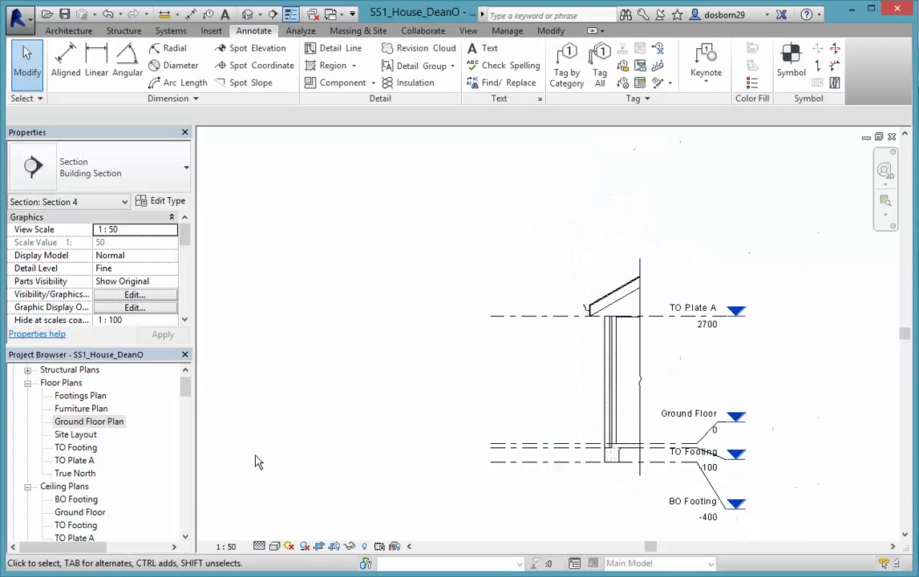
pyautogui.moveTo(552, 526); pyautogui.dragTo(498, 447, button='middle')
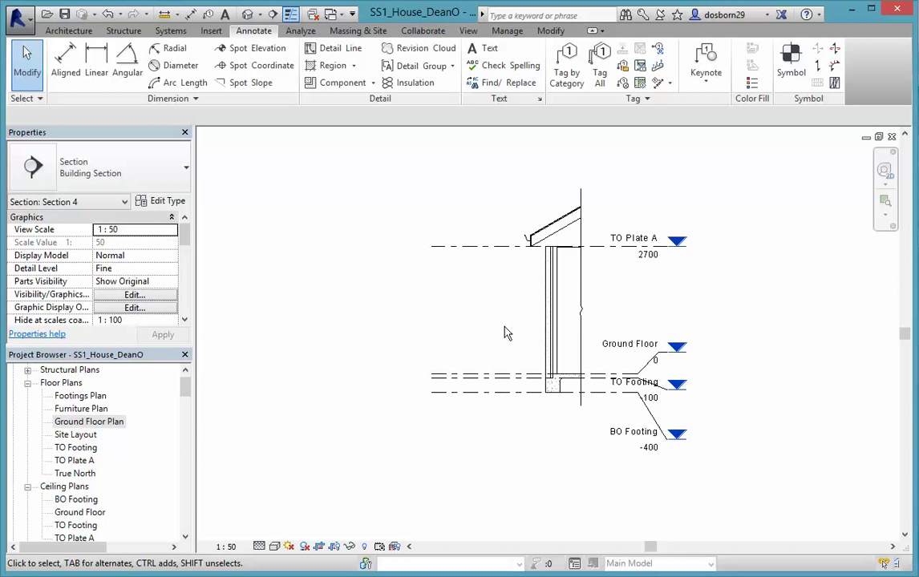
# Step: From the Project Browser, open 3D View 1, then the Section 1 building section
pyautogui.scroll(2, 506, 333)
pyautogui.scroll(2, 603, 205)
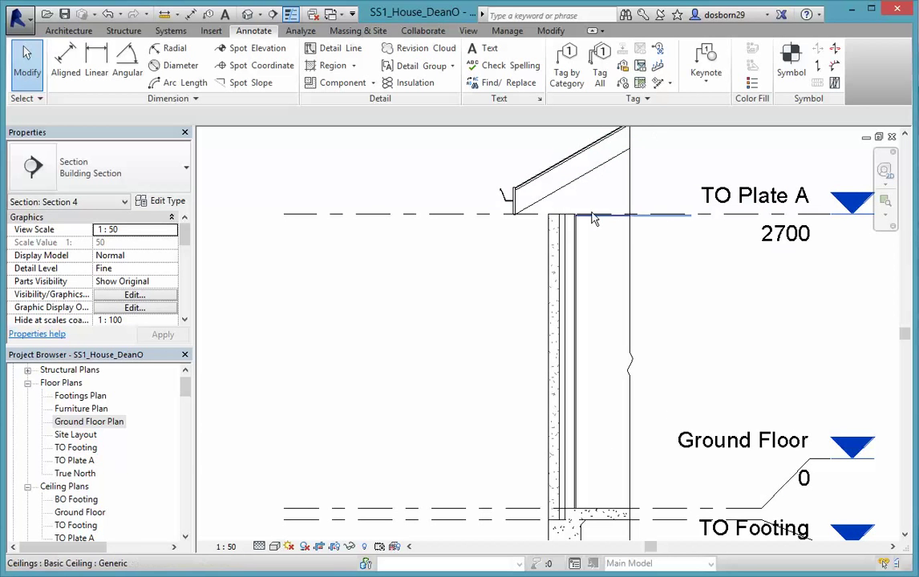
pyautogui.scroll(-1, 474, 337)
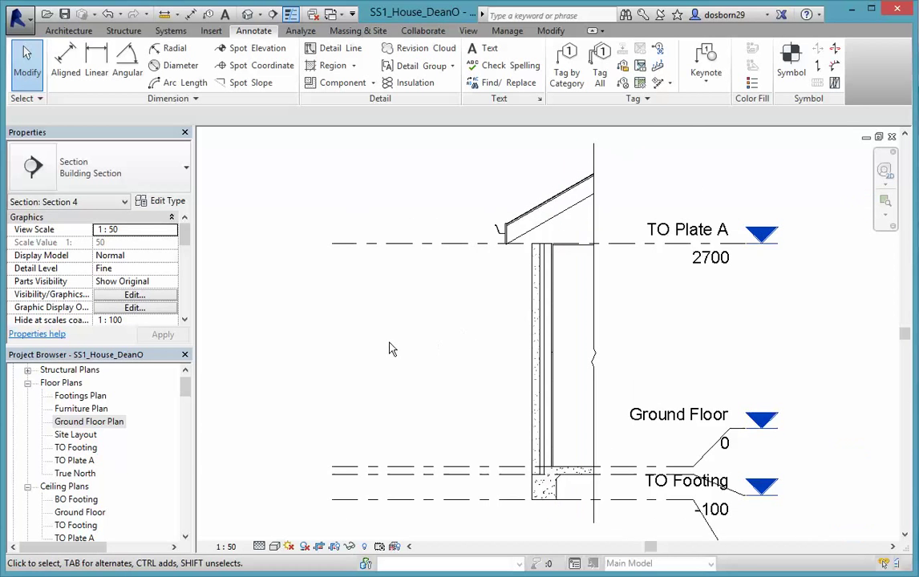
pyautogui.scroll(-2, 221, 473)
pyautogui.scroll(1, 199, 476)
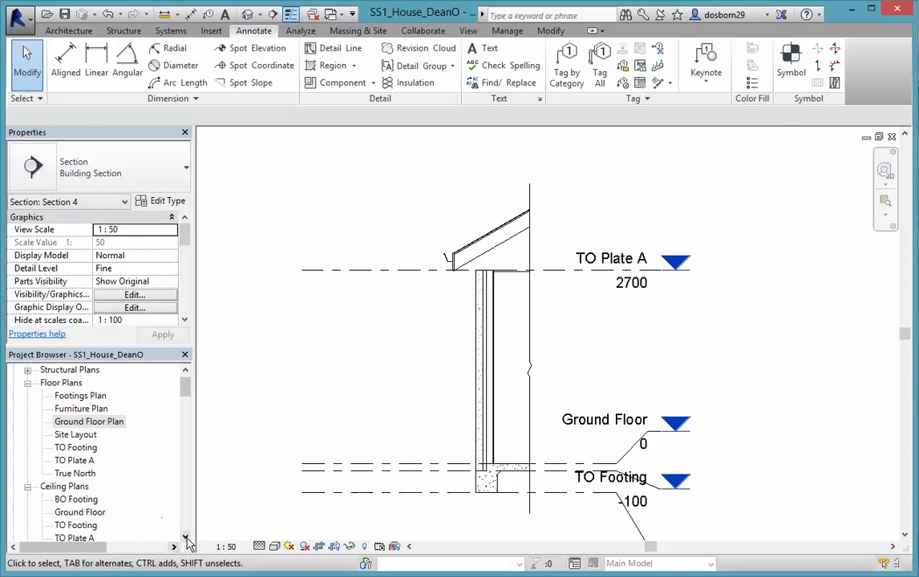
pyautogui.click(185, 538)
pyautogui.scroll(-2, 187, 538)
pyautogui.doubleClick(76, 460)
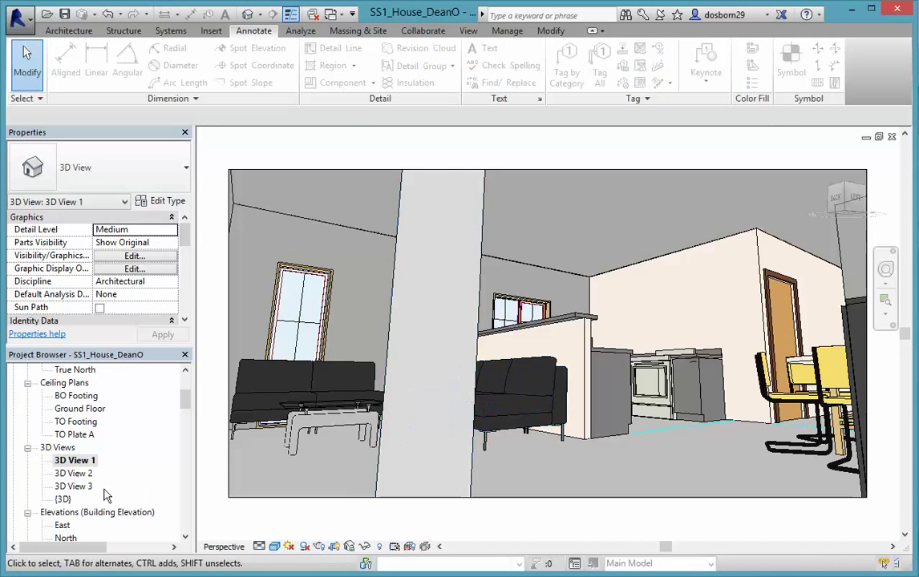
pyautogui.moveTo(186, 405); pyautogui.dragTo(191, 429)
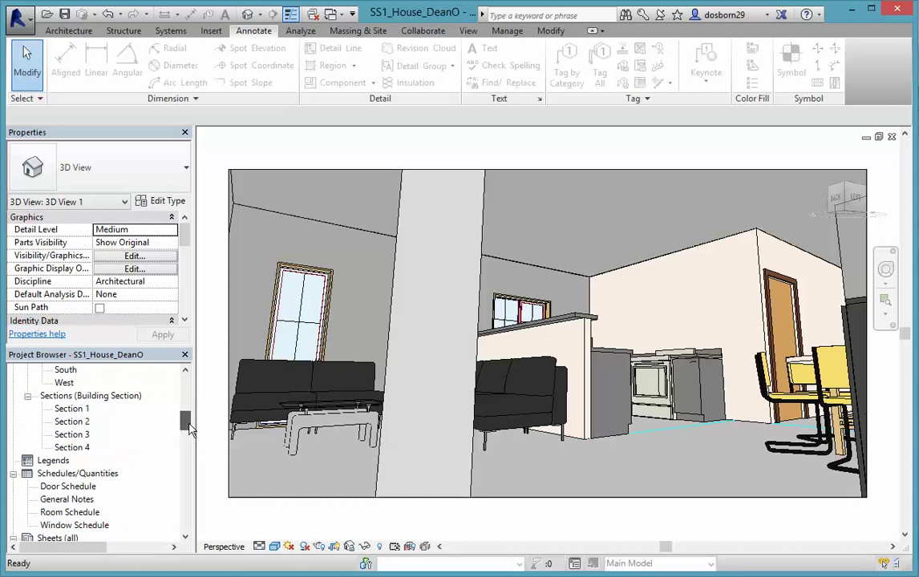
pyautogui.doubleClick(70, 409)
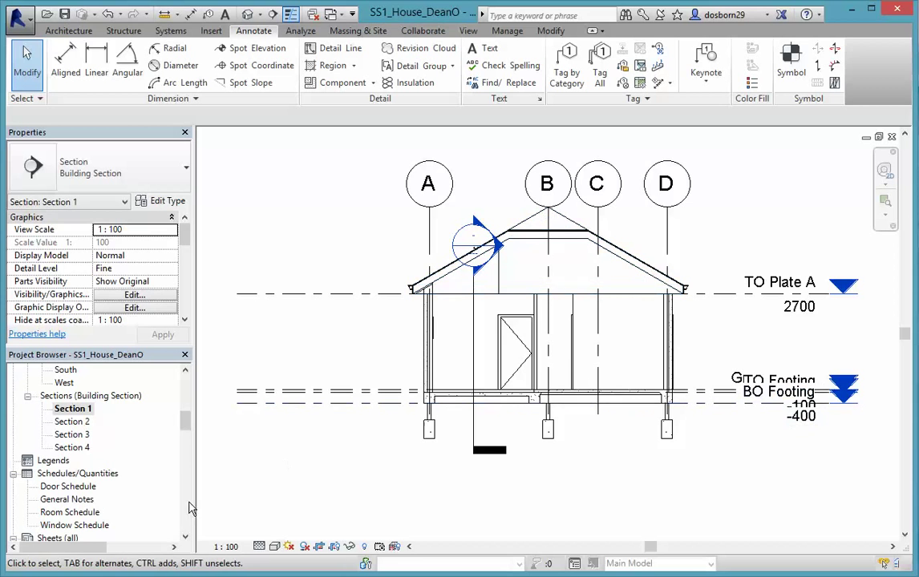
pyautogui.click(85, 454)
pyautogui.rightClick(84, 454)
pyautogui.click(121, 359)
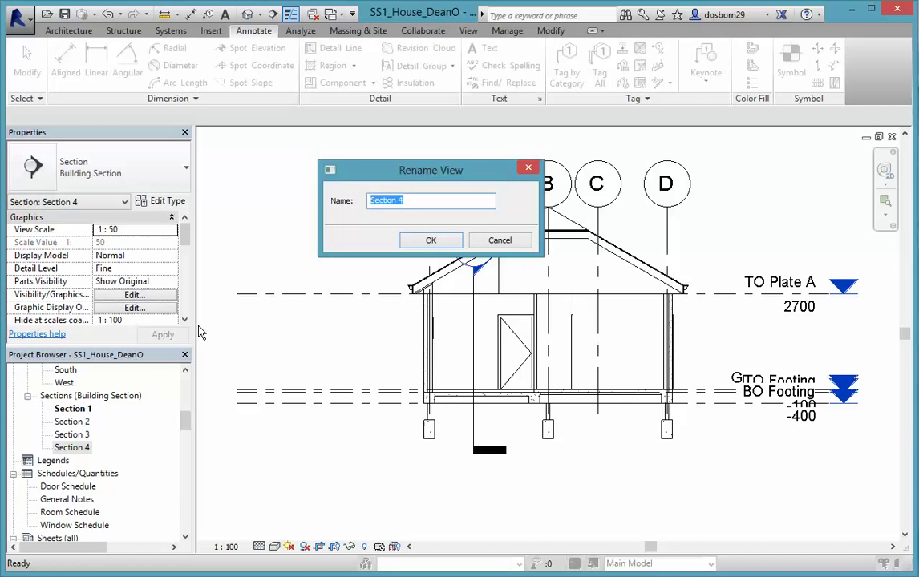
pyautogui.write('Wall')
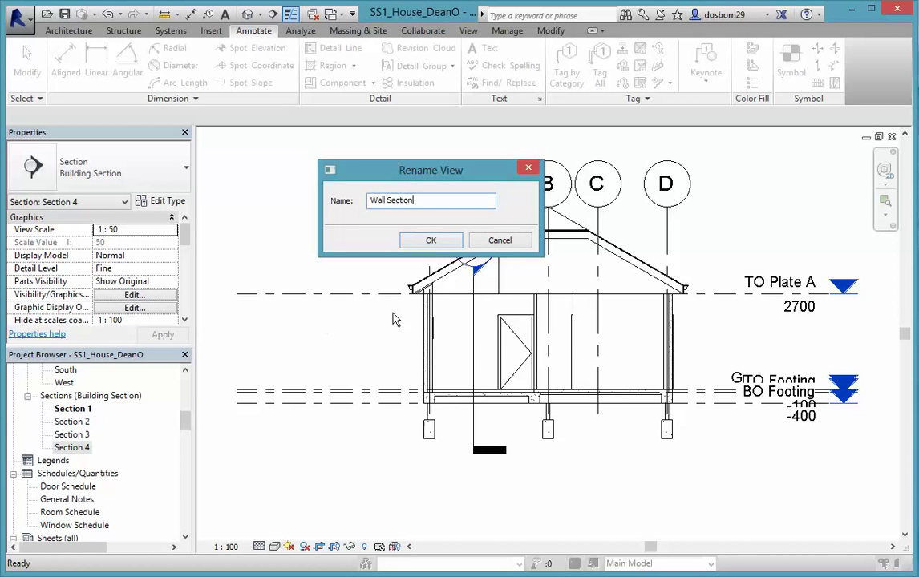
pyautogui.click(431, 239)
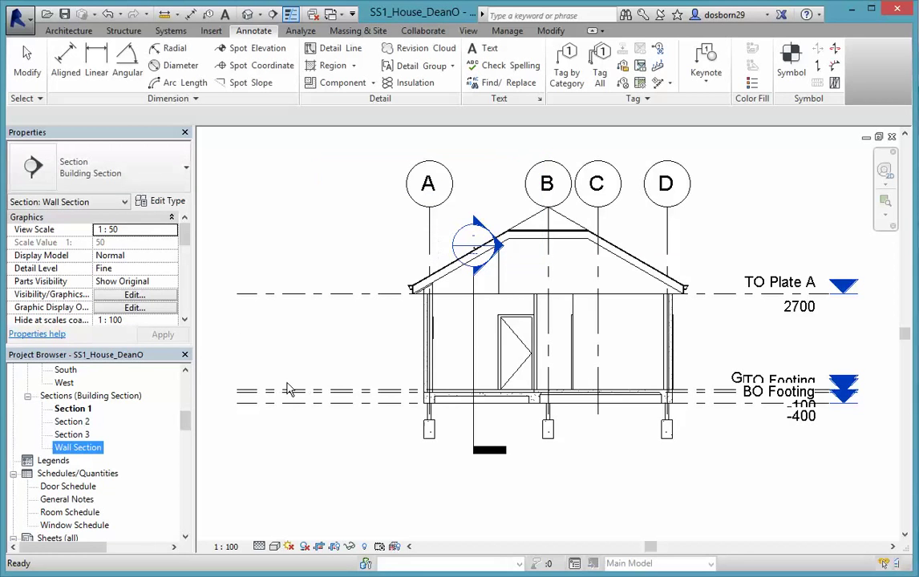
pyautogui.doubleClick(69, 449)
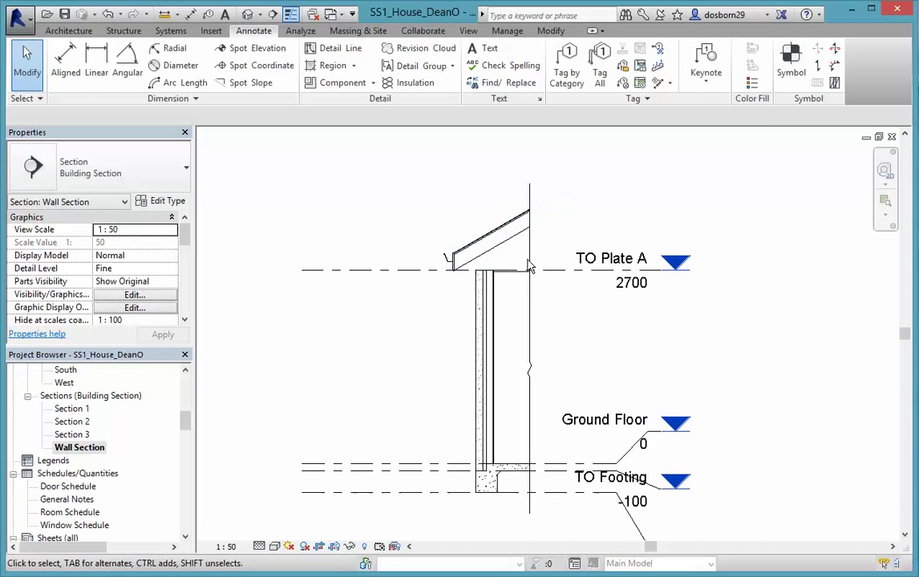
pyautogui.scroll(4, 481, 323)
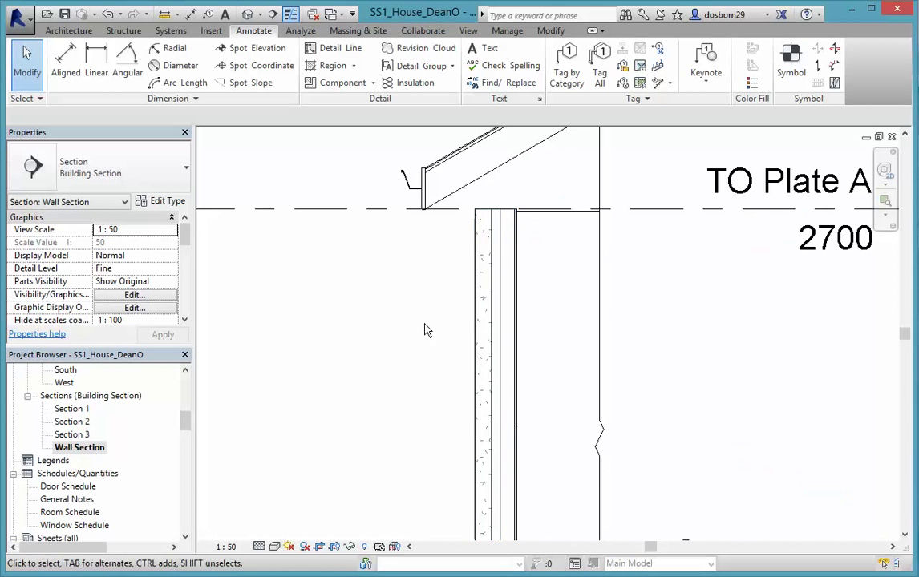
pyautogui.moveTo(420, 330); pyautogui.dragTo(401, 385, button='middle')
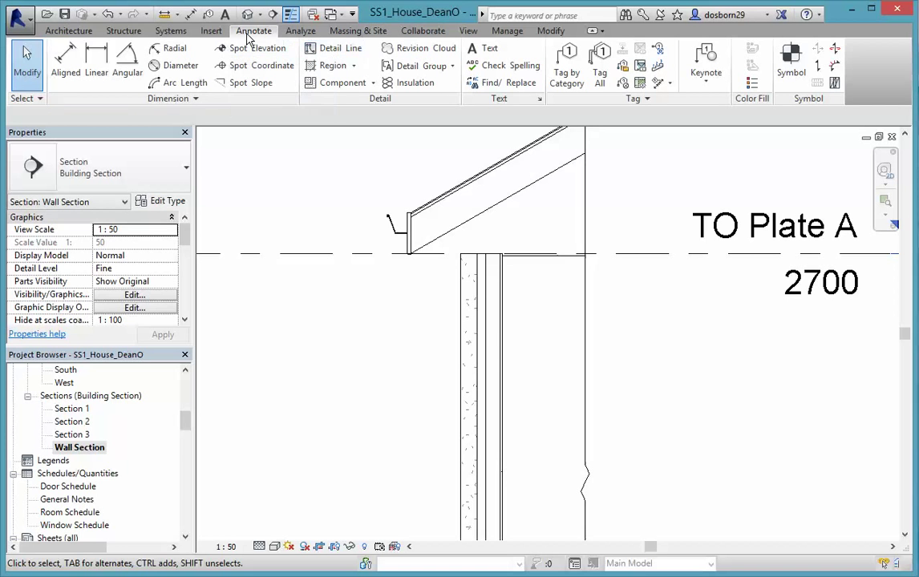
# Step: Start Thin Lines detail lines and draw one from the break line to the wall corner at plate level
pyautogui.click(331, 49)
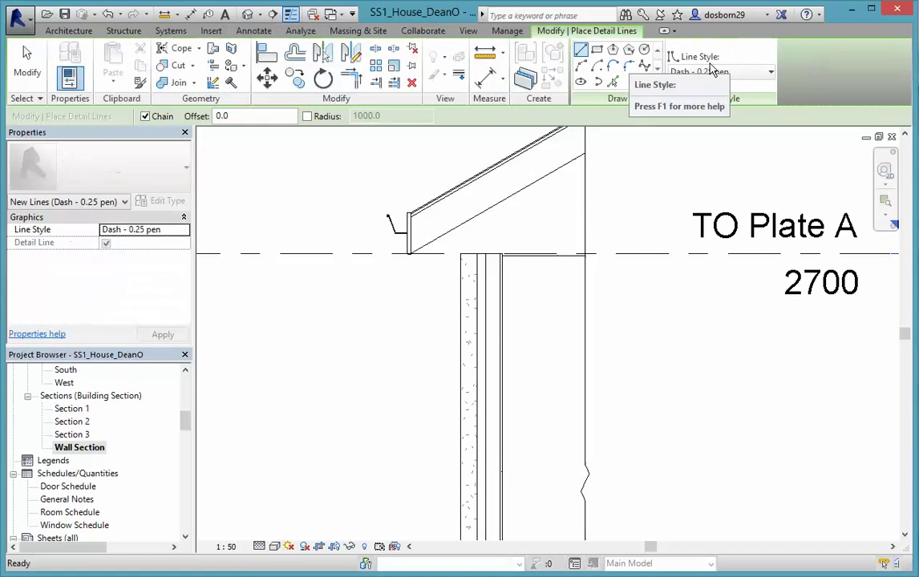
pyautogui.click(769, 75)
pyautogui.click(713, 320)
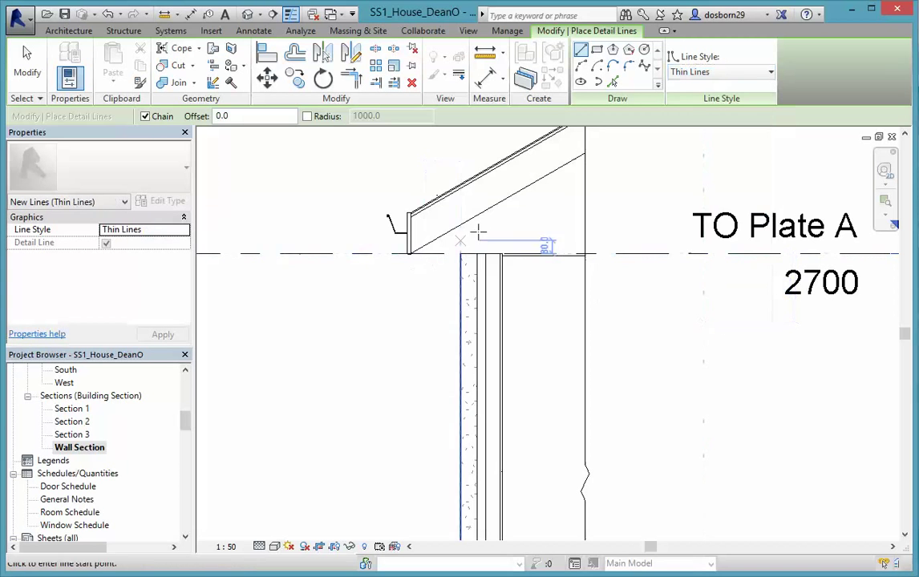
pyautogui.scroll(2, 533, 249)
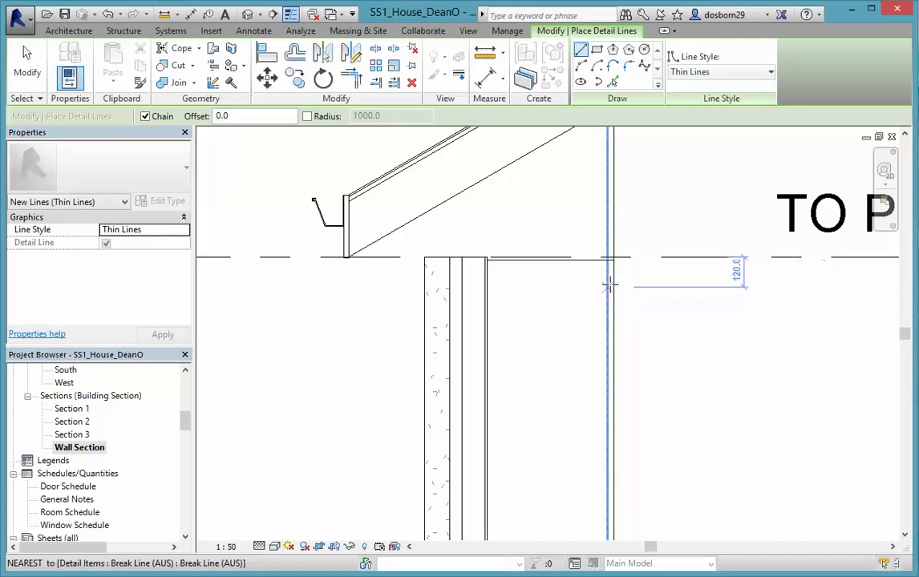
pyautogui.click(613, 256)
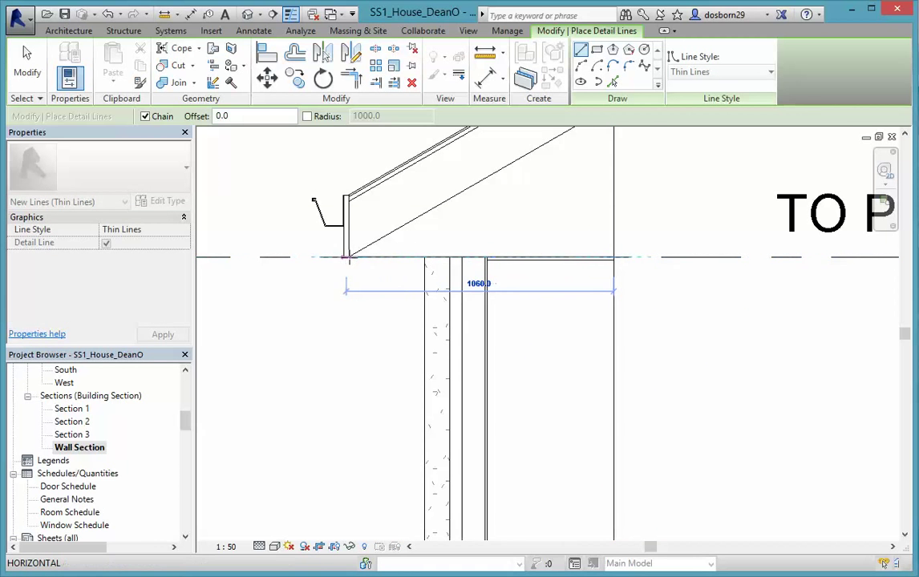
pyautogui.scroll(5, 350, 257)
pyautogui.click(324, 249)
pyautogui.press('Escape')
# Step: Draw a horizontal line from the wall face to the roof slope, set 246 above the plate
pyautogui.scroll(-3, 386, 347)
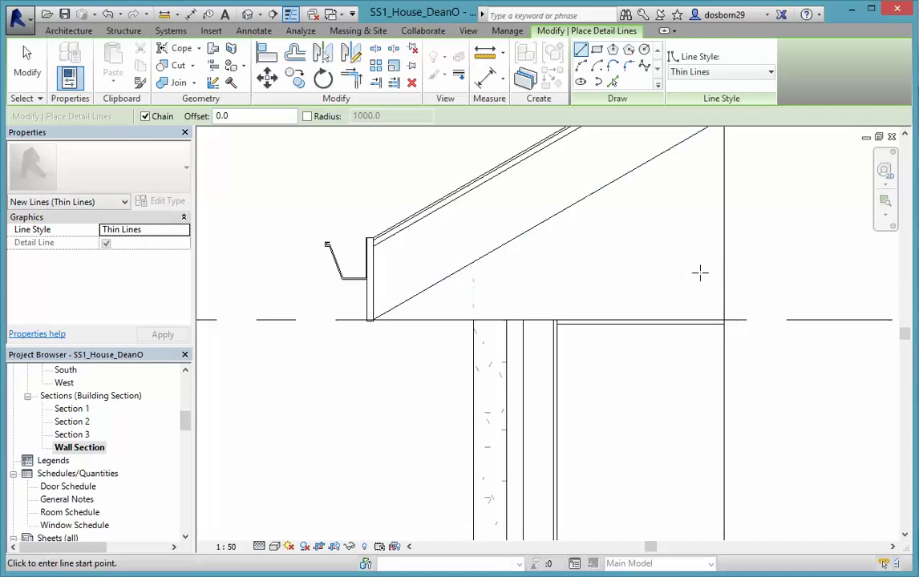
pyautogui.click(723, 266)
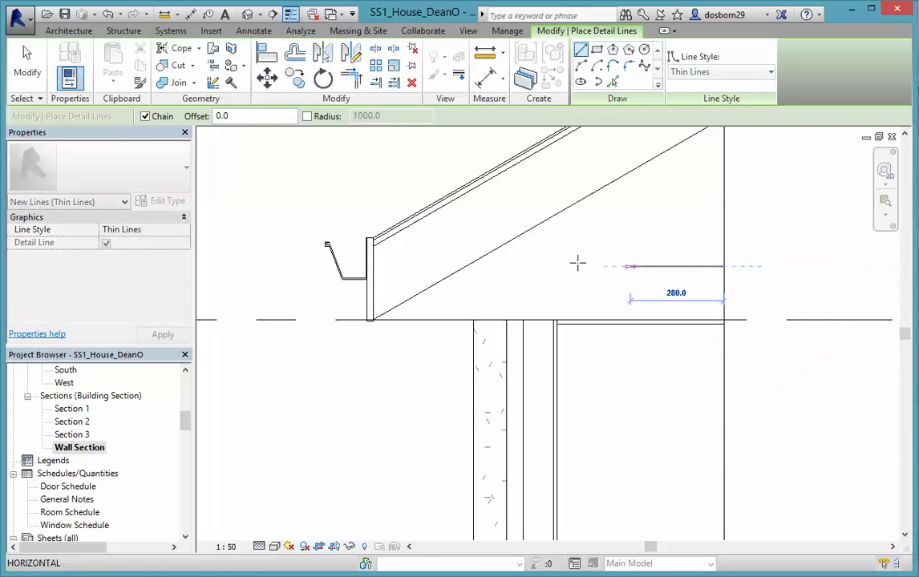
pyautogui.click(467, 267)
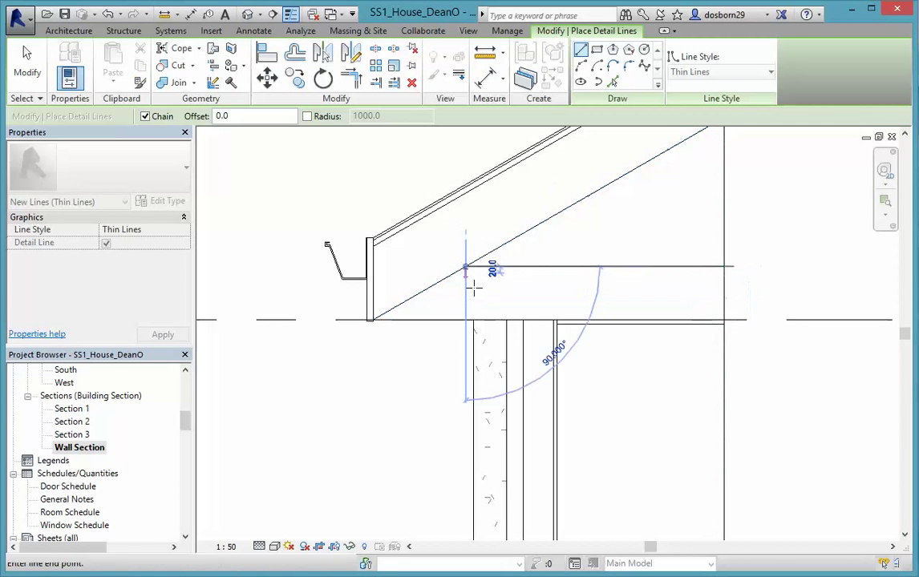
pyautogui.press('Escape')
pyautogui.press('Escape')
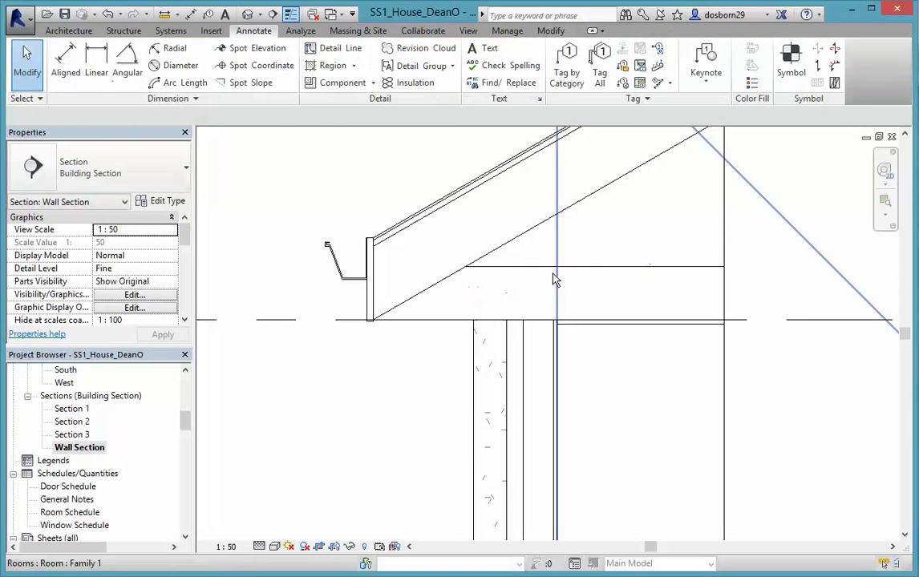
pyautogui.click(553, 273)
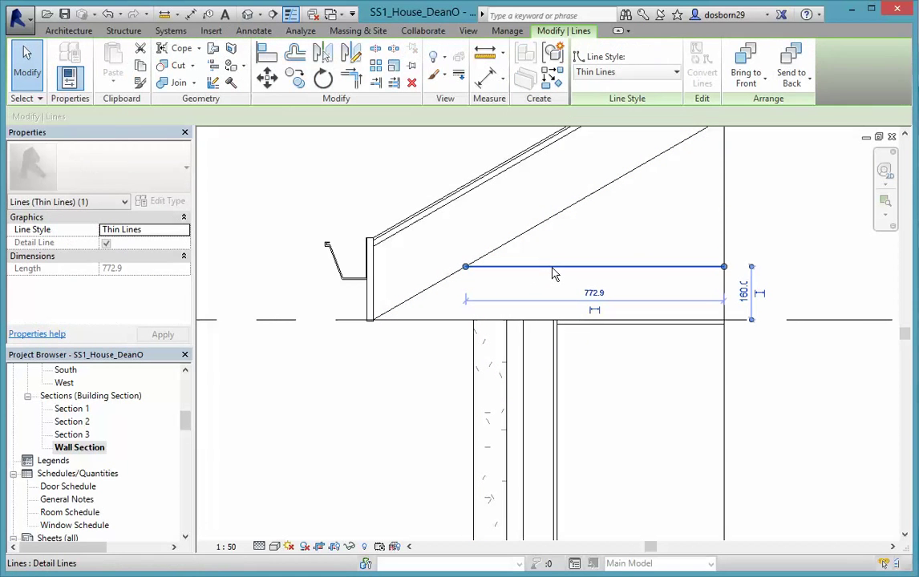
pyautogui.click(745, 293)
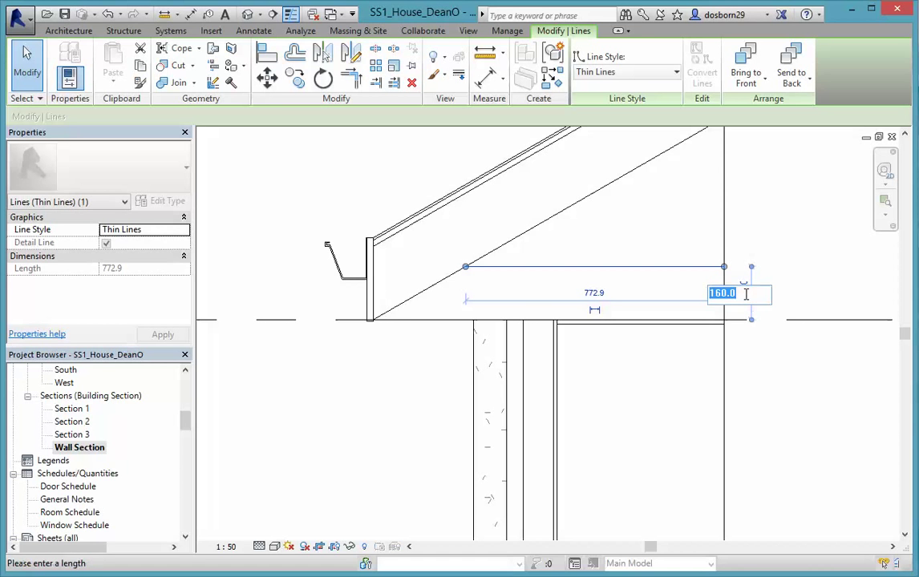
pyautogui.write('246')
pyautogui.press('Return')
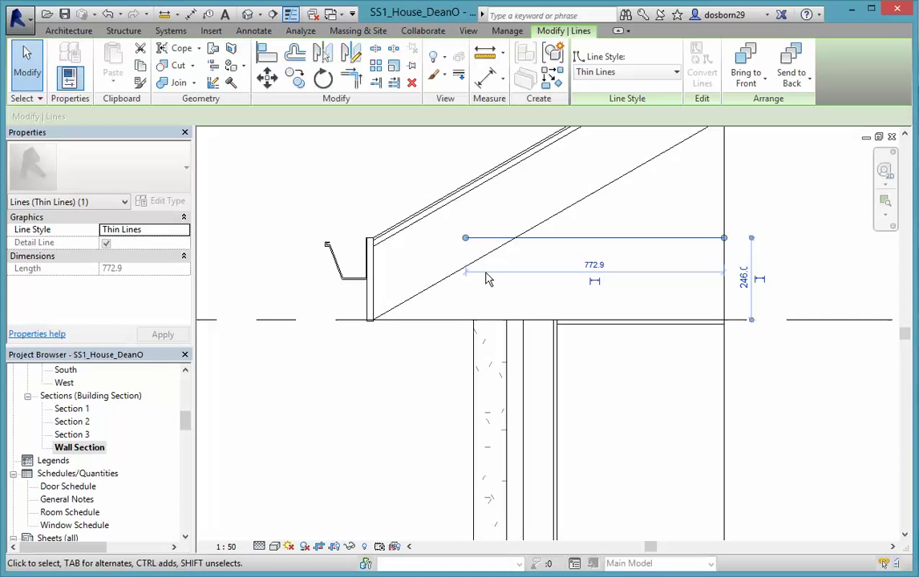
pyautogui.press('Escape')
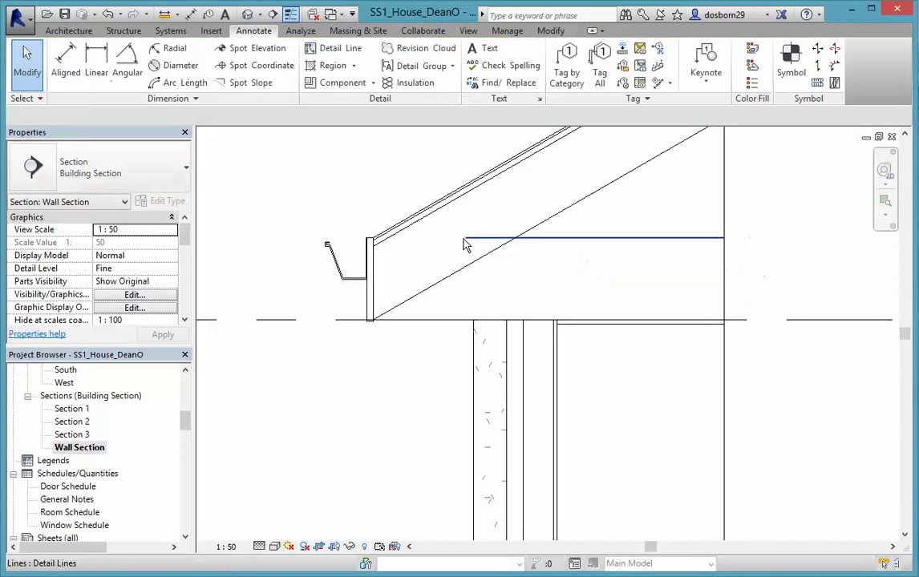
# Step: Pull the horizontal line's left end onto the roof slope and reframe the wall section
pyautogui.click(464, 240)
pyautogui.moveTo(465, 238); pyautogui.dragTo(518, 240)
pyautogui.click(360, 405)
pyautogui.scroll(-2, 359, 409)
pyautogui.scroll(-1, 361, 411)
pyautogui.moveTo(361, 411); pyautogui.dragTo(453, 323, button='middle')
pyautogui.scroll(-1, 453, 322)
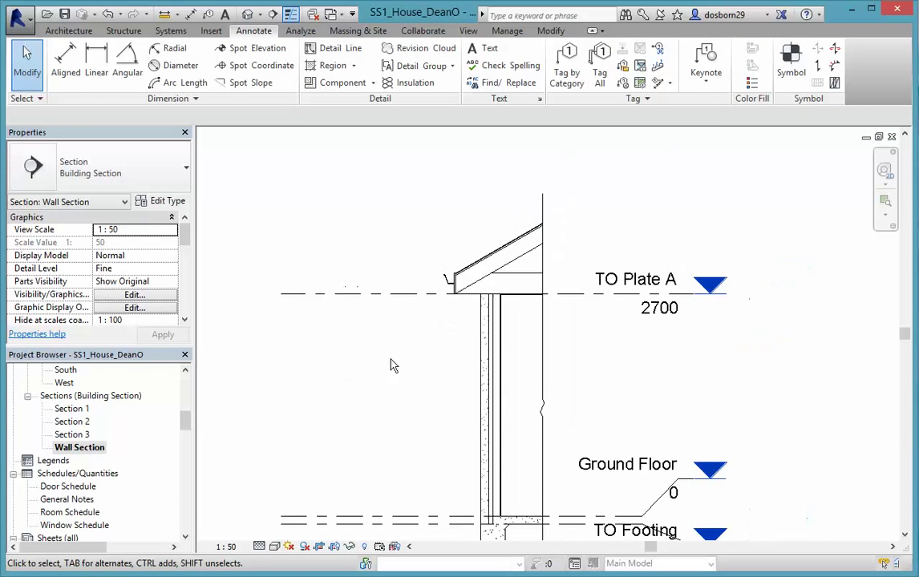
pyautogui.scroll(1, 569, 341)
pyautogui.scroll(-1, 578, 345)
pyautogui.scroll(-1, 589, 350)
pyautogui.moveTo(591, 352); pyautogui.dragTo(588, 321, button='middle')
pyautogui.scroll(3, 574, 336)
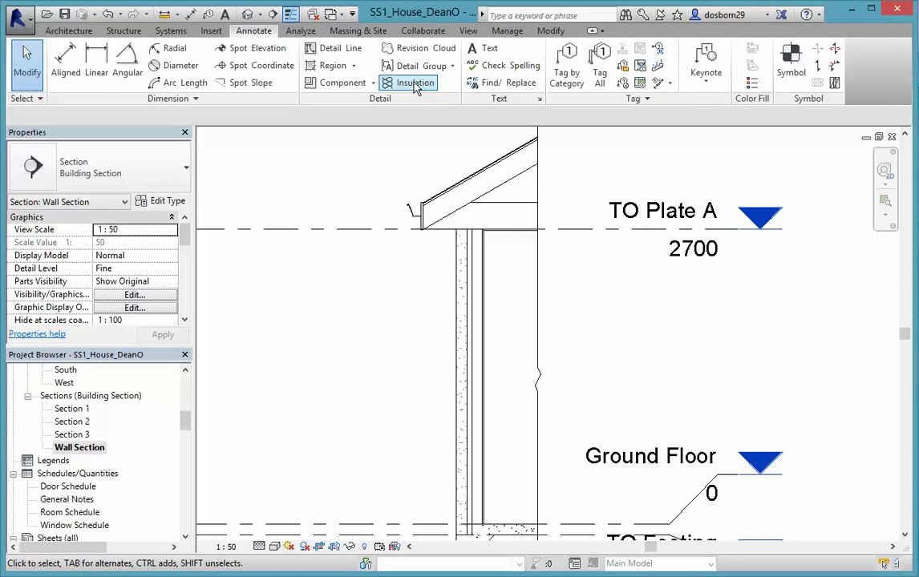
# Step: Draw 80-wide batt insulation up the wall from the Ground Floor base to the TO Plate A top
pyautogui.click(381, 81)
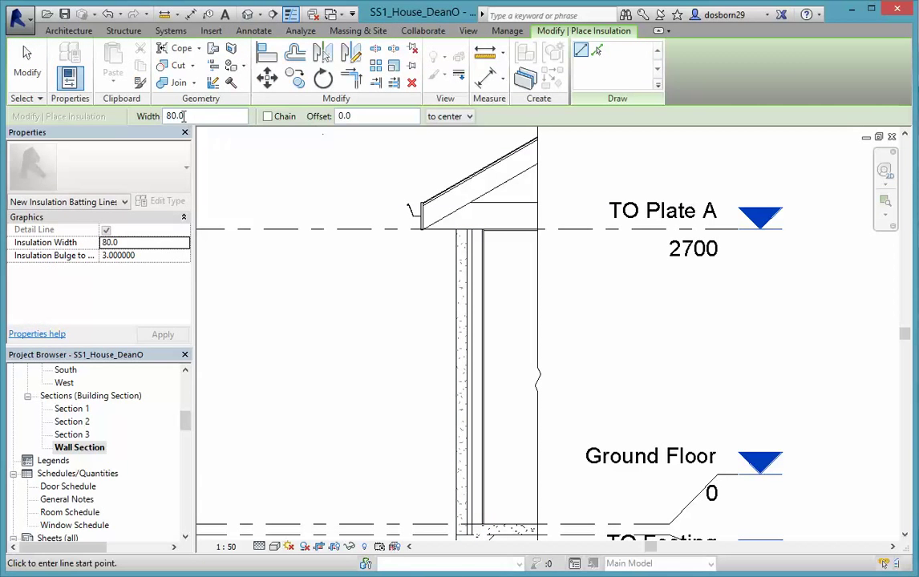
pyautogui.scroll(3, 472, 525)
pyautogui.click(482, 521)
pyautogui.scroll(-3, 479, 313)
pyautogui.scroll(-1, 479, 313)
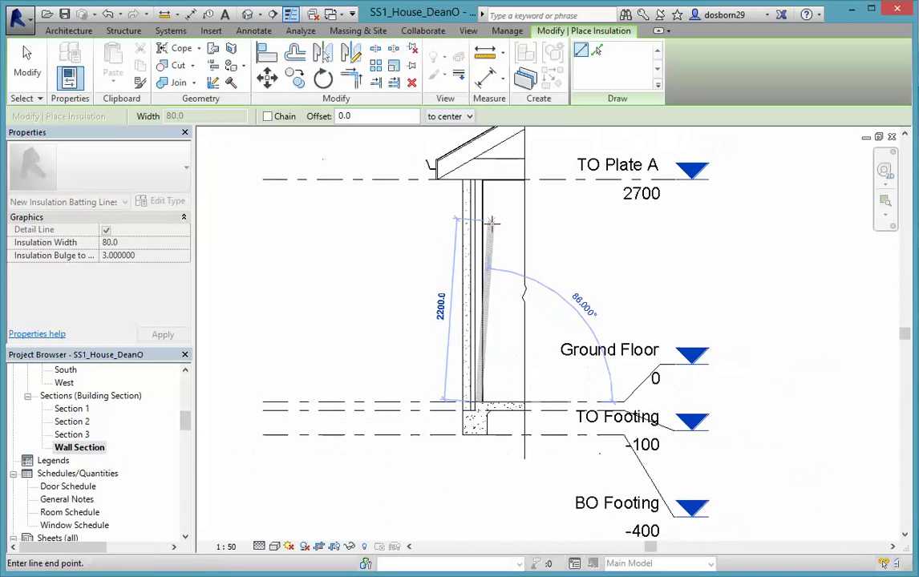
pyautogui.click(478, 178)
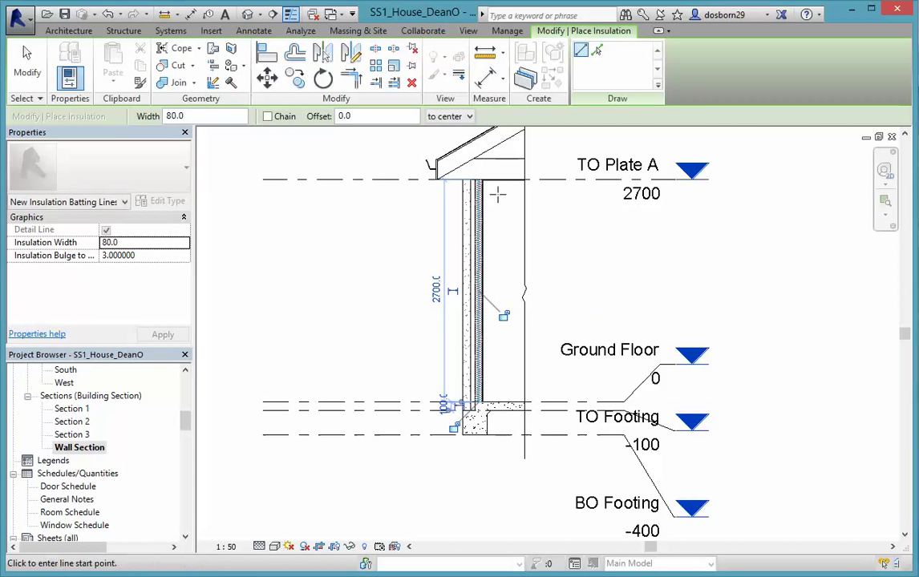
pyautogui.press('Escape')
pyautogui.press('Escape')
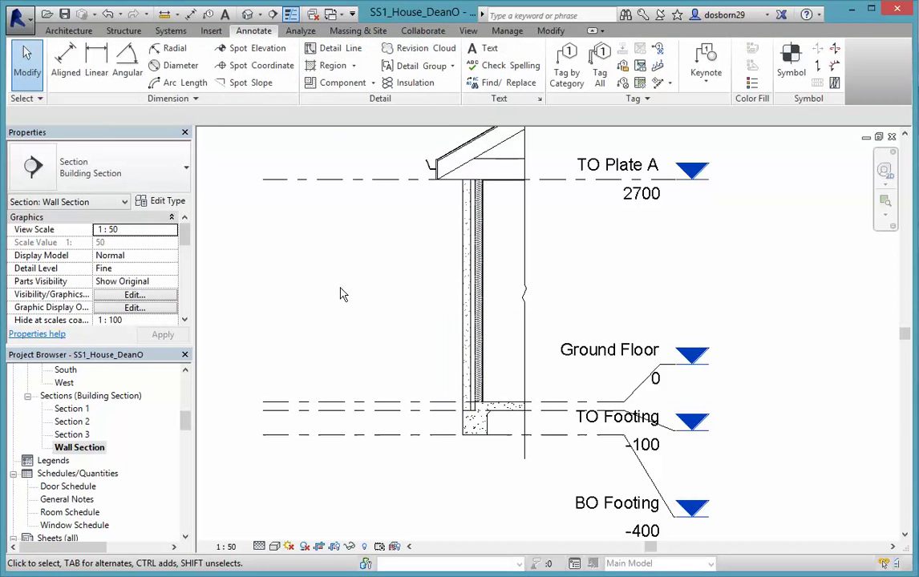
pyautogui.scroll(3, 345, 301)
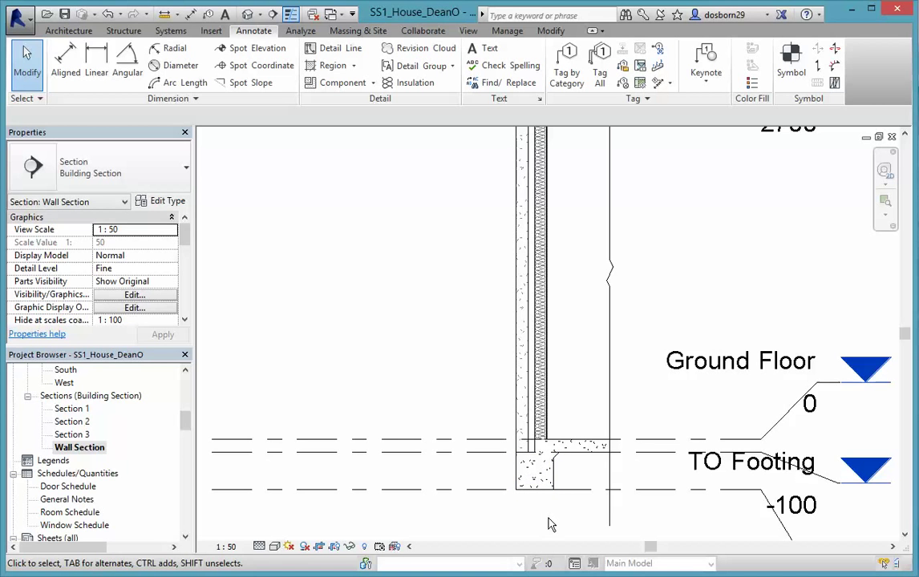
pyautogui.scroll(-1, 535, 519)
pyautogui.moveTo(525, 513); pyautogui.dragTo(525, 493, button='middle')
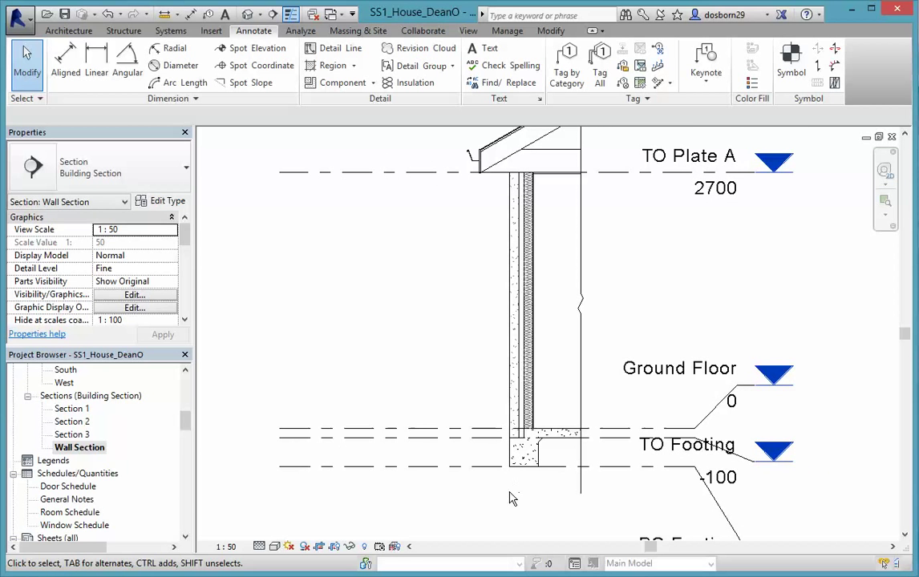